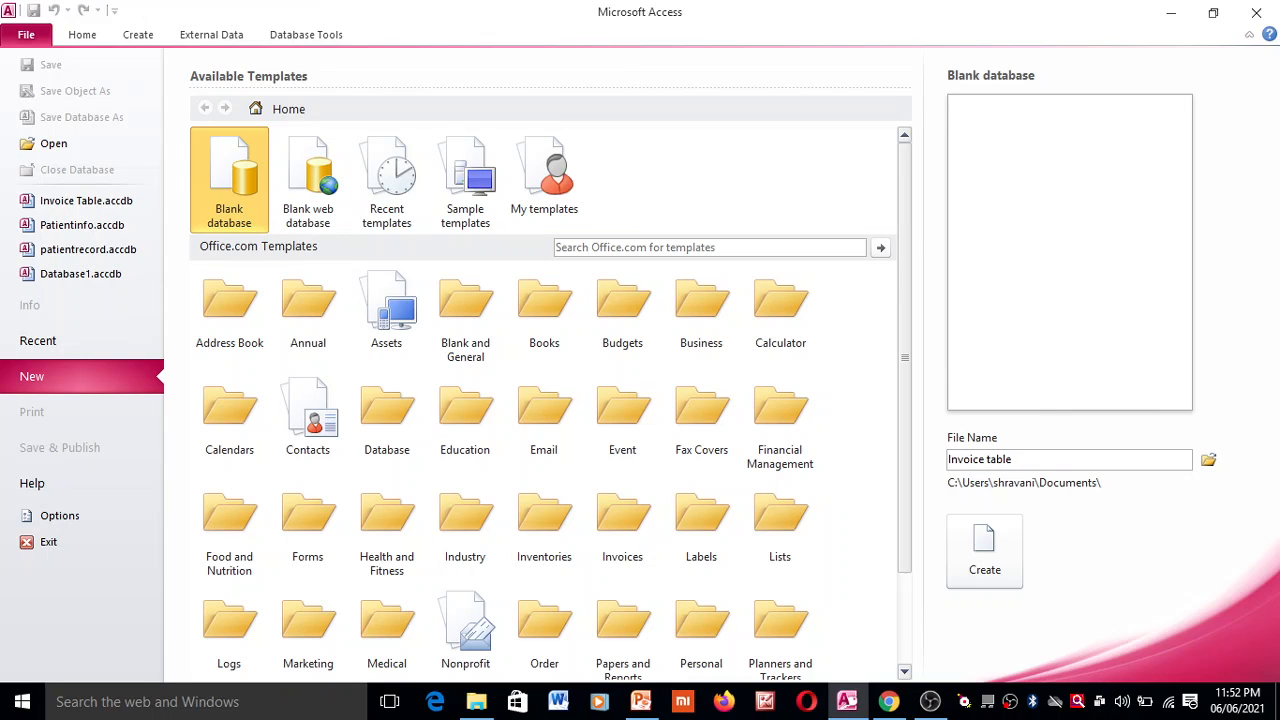
Create a blank database named "Invoice table 1".
{"action": "type", "text": "1"}
{"action": "left_click", "coordinate": [995, 540]}
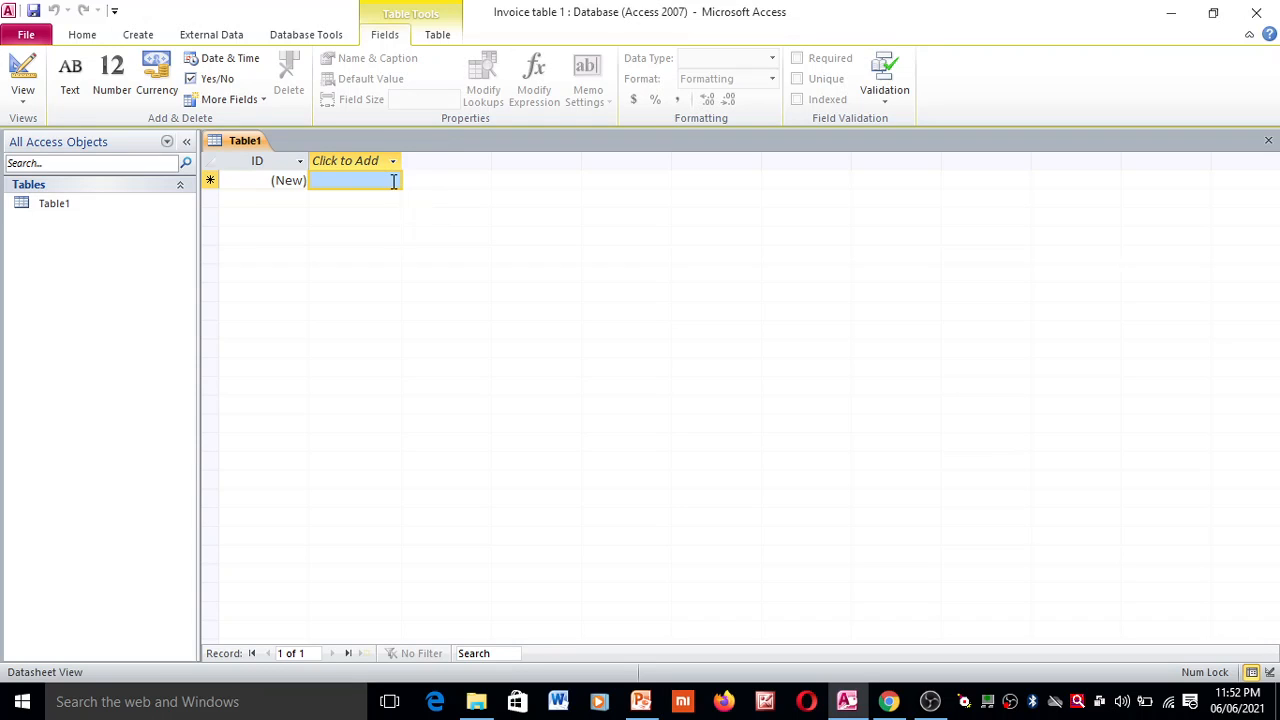
{"action": "left_click", "coordinate": [270, 182]}
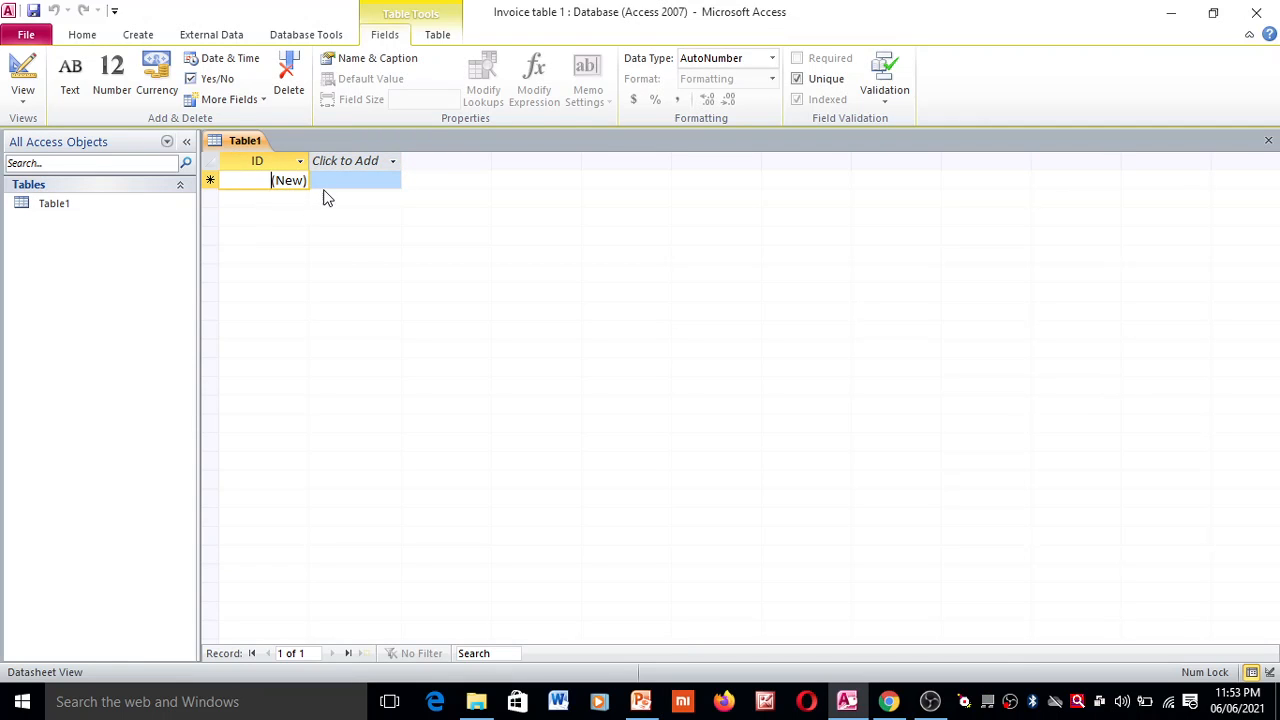
Switch the new table to Design view, saving it under the name "invoce".
{"action": "left_click", "coordinate": [23, 72]}
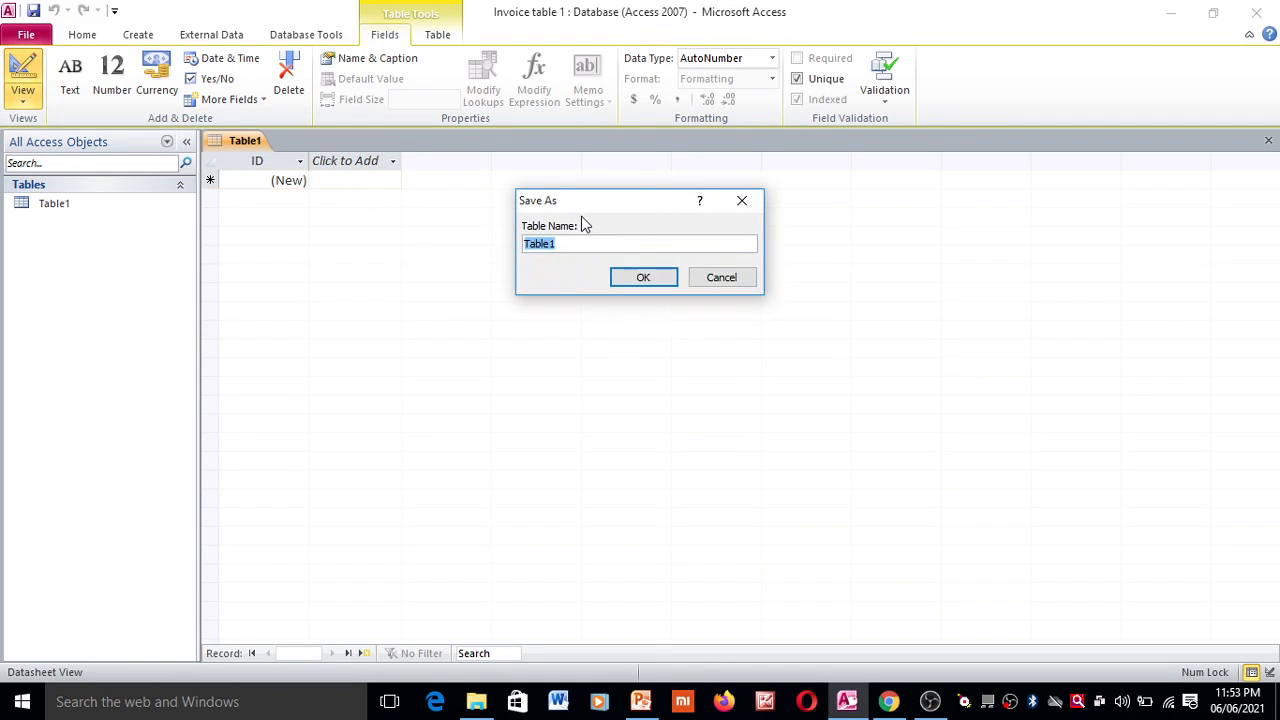
{"action": "left_click", "coordinate": [558, 244]}
{"action": "key", "text": "BackSpace"}
{"action": "key", "text": "BackSpace"}
{"action": "key", "text": "BackSpace"}
{"action": "key", "text": "BackSpace"}
{"action": "key", "text": "BackSpace"}
{"action": "key", "text": "BackSpace"}
{"action": "type", "text": "invoce table"}
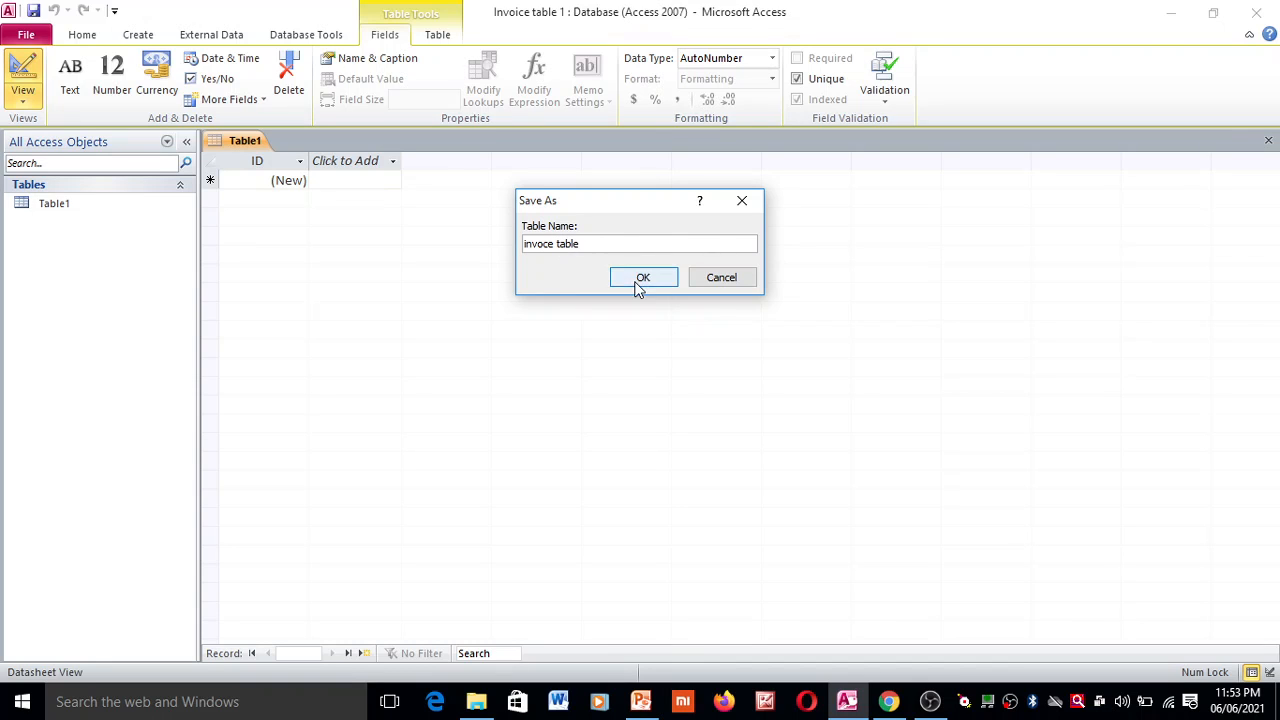
{"action": "key", "text": "BackSpace"}
{"action": "key", "text": "BackSpace"}
{"action": "key", "text": "BackSpace"}
{"action": "key", "text": "BackSpace"}
{"action": "left_click", "coordinate": [655, 281]}
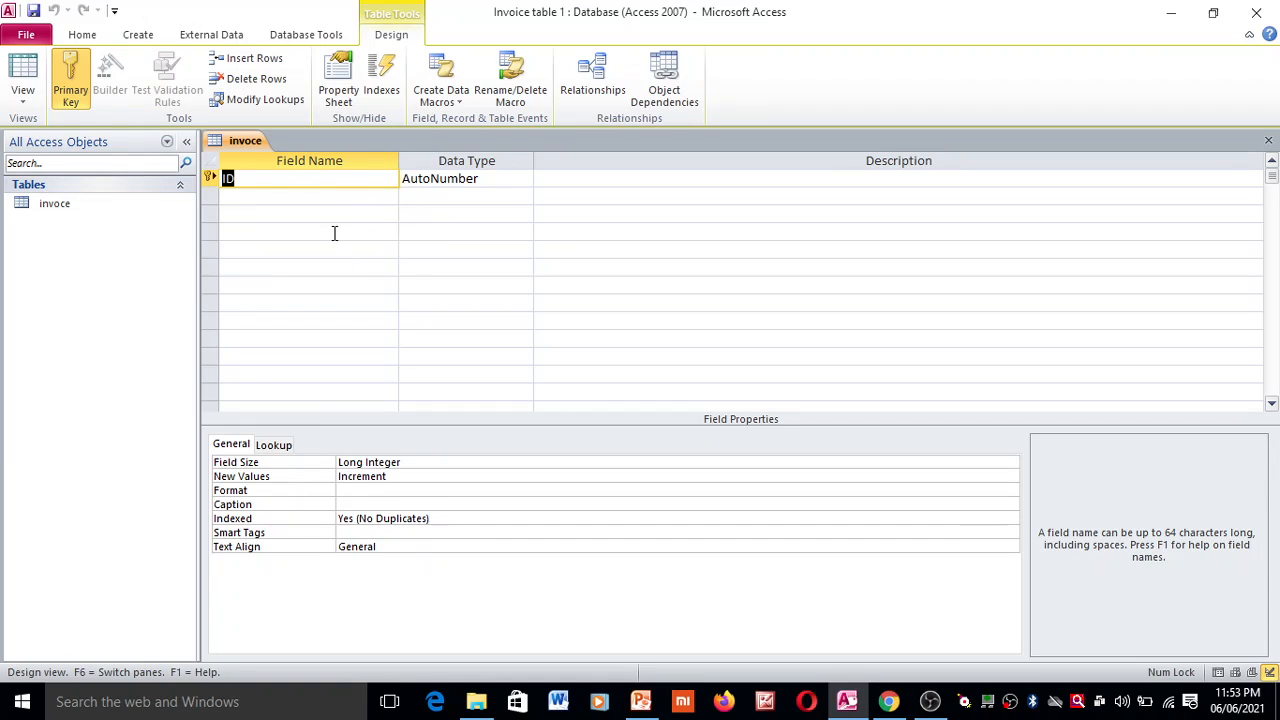
Rename the primary key field ID to "Invoice Numb".
{"action": "left_click", "coordinate": [369, 183]}
{"action": "key", "text": "BackSpace"}
{"action": "key", "text": "BackSpace"}
{"action": "type", "text": "In"}
{"action": "type", "text": "voice Numb"}
Add a second field named "Contract Numb" with the Text data type.
{"action": "left_click", "coordinate": [279, 197]}
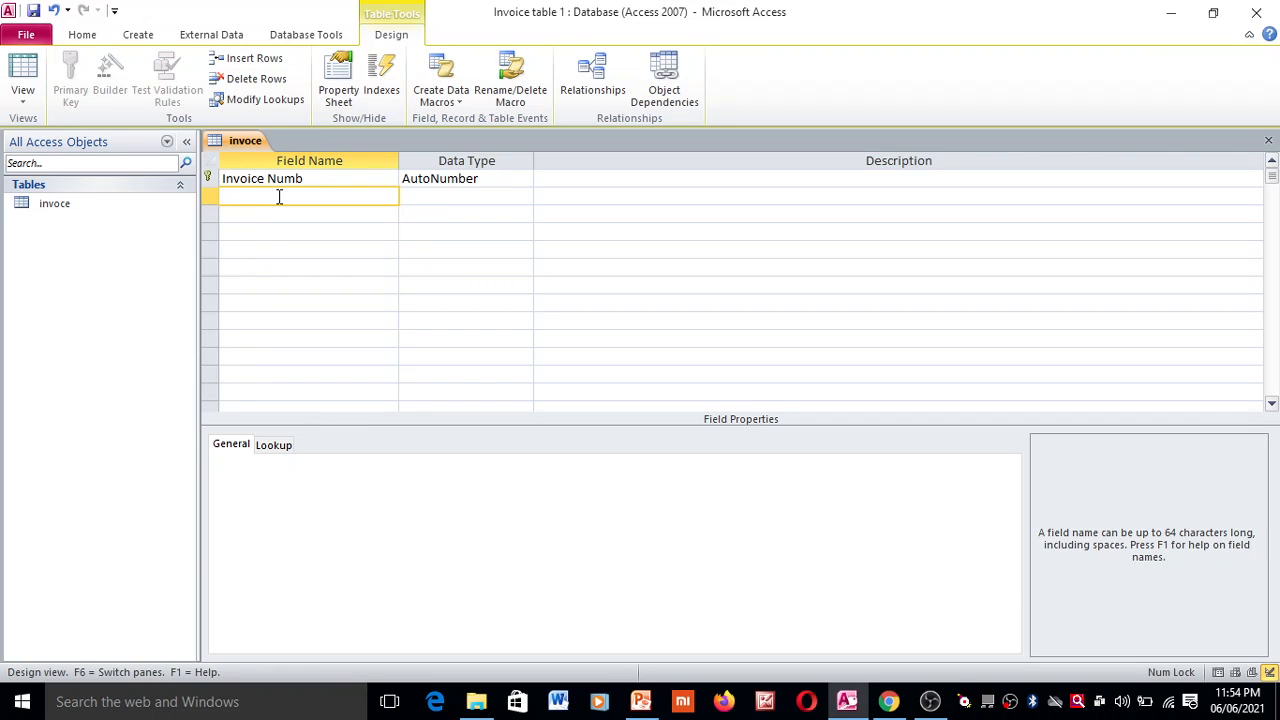
{"action": "type", "text": "Contract Numb"}
{"action": "left_click", "coordinate": [418, 197]}
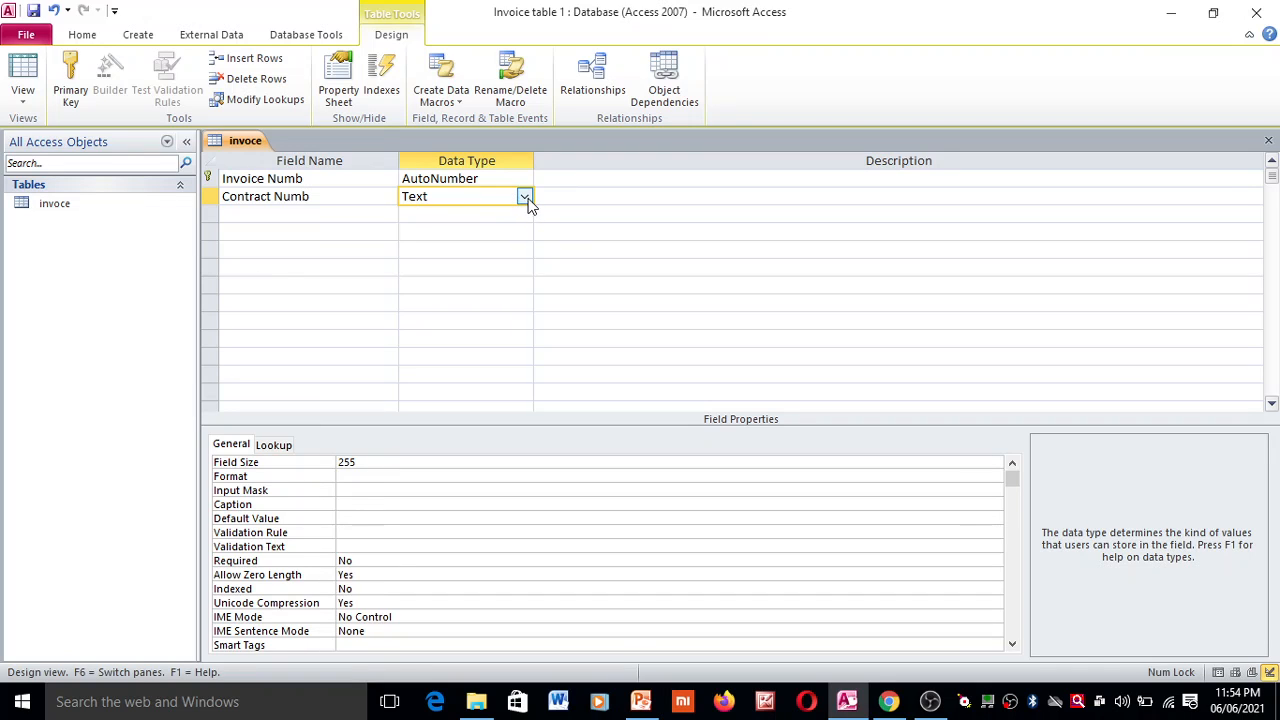
{"action": "left_click", "coordinate": [526, 200]}
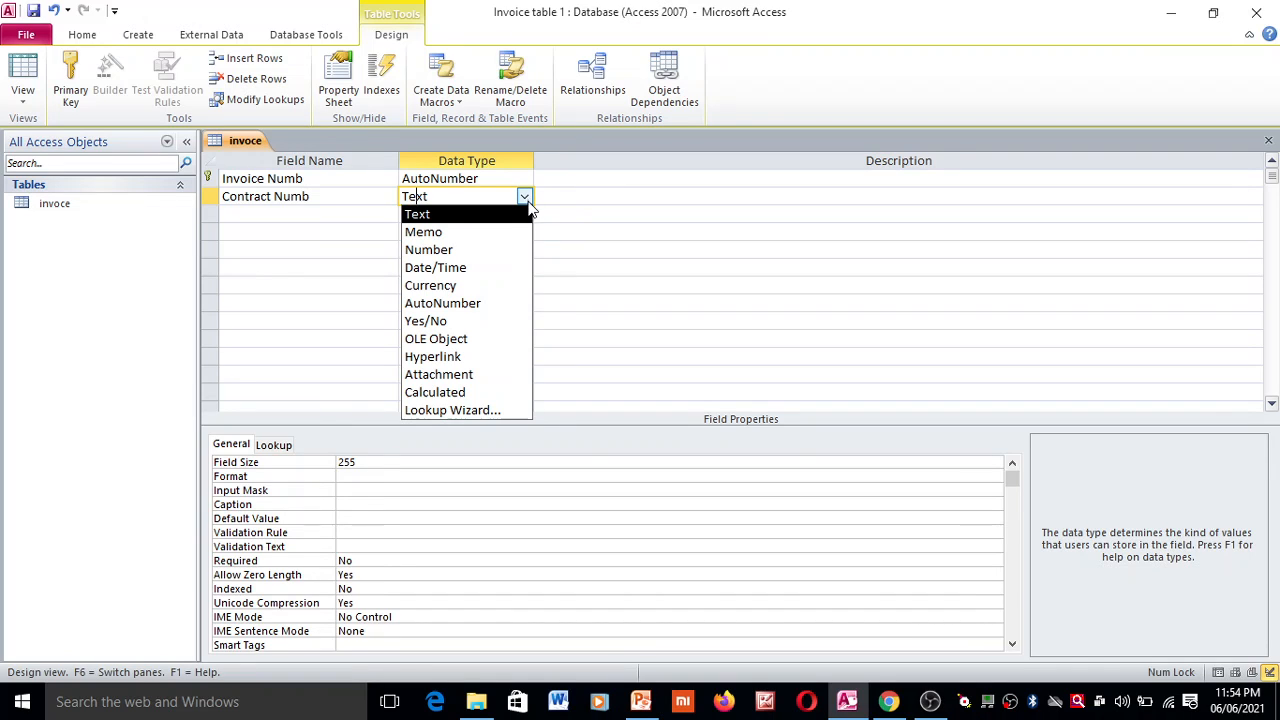
{"action": "left_click", "coordinate": [497, 213]}
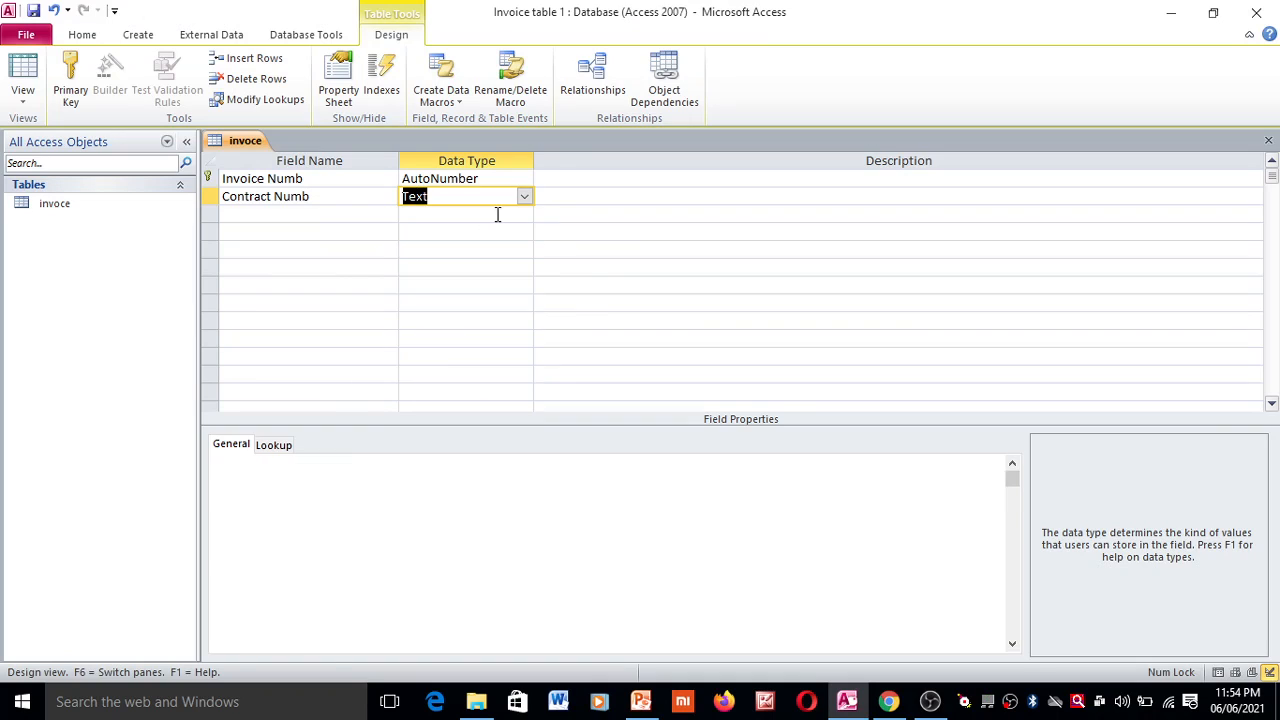
Copy the field name text "Invoice Numb" from the first row.
{"action": "left_click", "coordinate": [277, 220]}
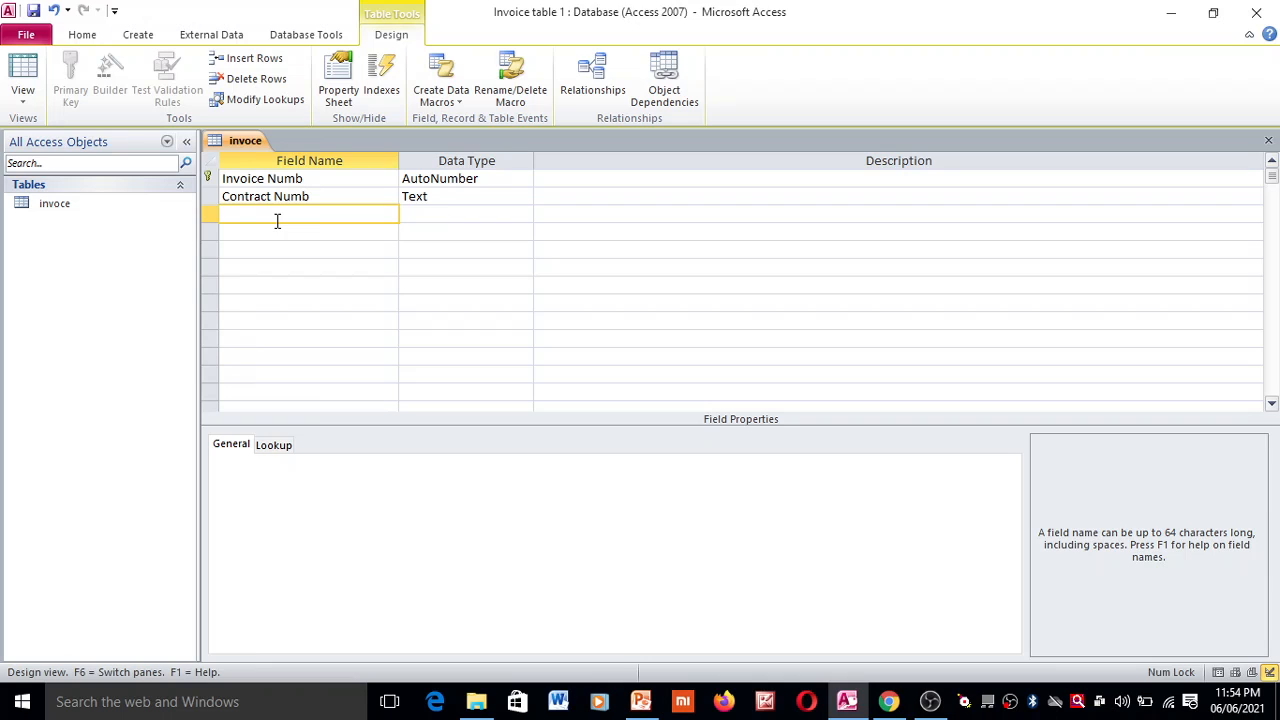
{"action": "left_click", "coordinate": [323, 178]}
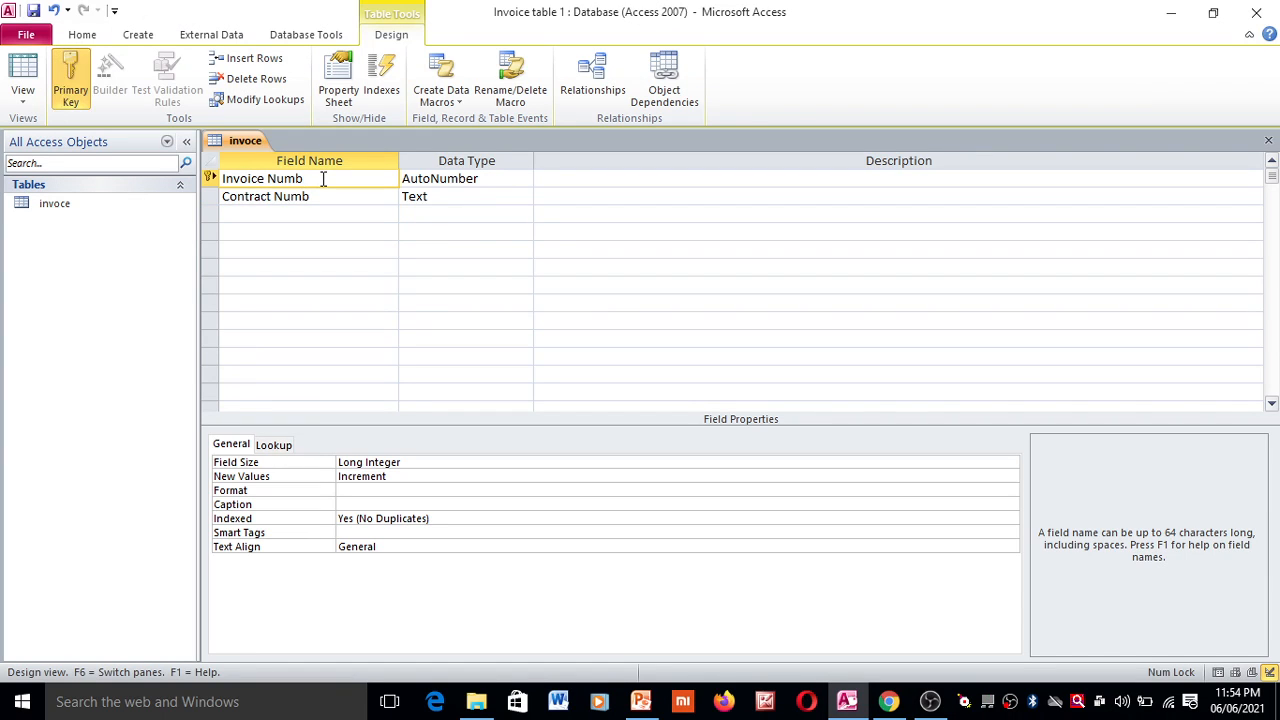
{"action": "key", "text": "ctrl+a"}
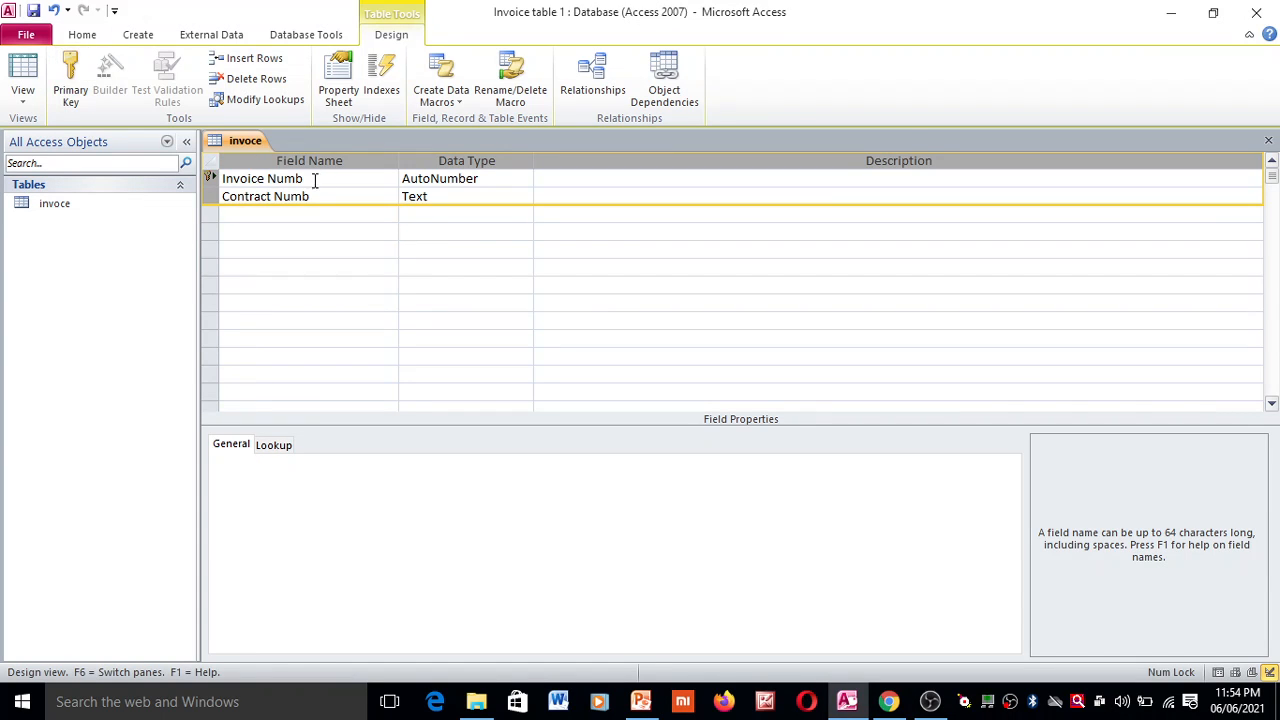
{"action": "left_click", "coordinate": [315, 180]}
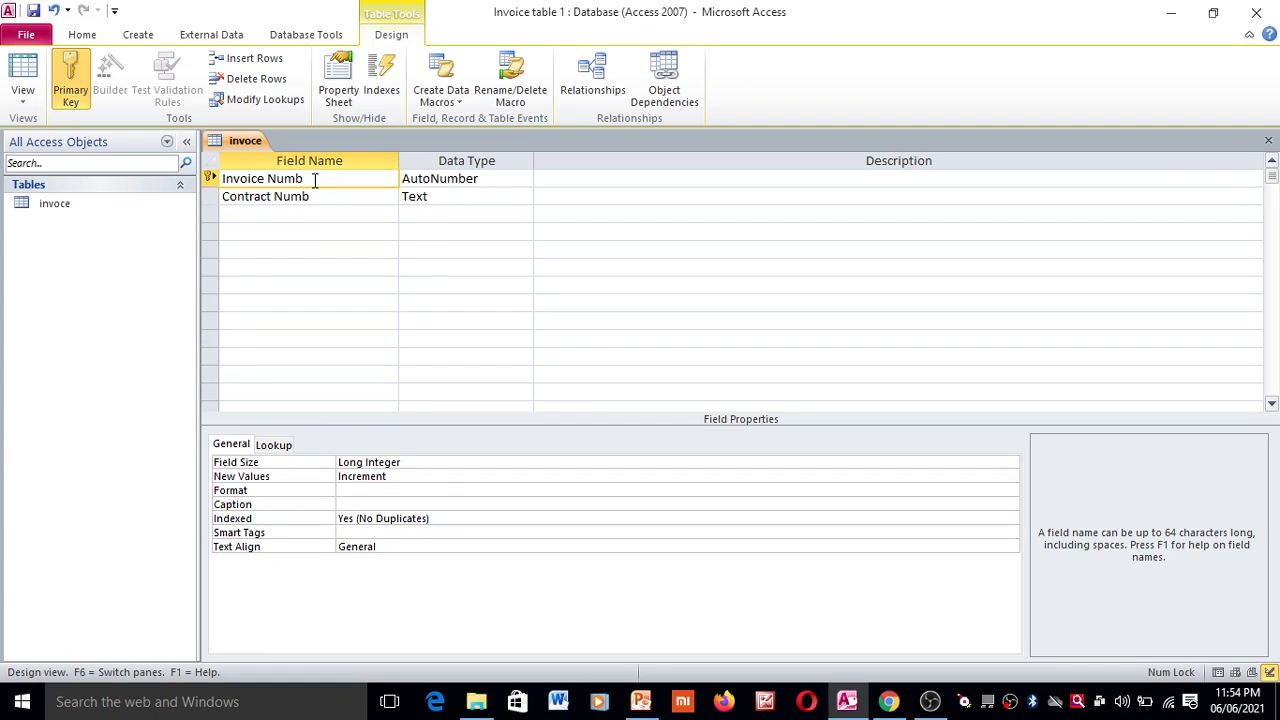
{"action": "key", "text": "shift+Left"}
{"action": "key", "text": "shift+Left"}
{"action": "key", "text": "shift+Left"}
{"action": "key", "text": "shift+Left"}
{"action": "key", "text": "shift+Left"}
{"action": "key", "text": "shift+Left"}
{"action": "key", "text": "shift+Left"}
{"action": "key", "text": "shift+Left"}
{"action": "key", "text": "shift+Left"}
{"action": "key", "text": "shift+Left"}
{"action": "key", "text": "shift+Left"}
{"action": "key", "text": "shift+Left"}
{"action": "key", "text": "ctrl+c"}
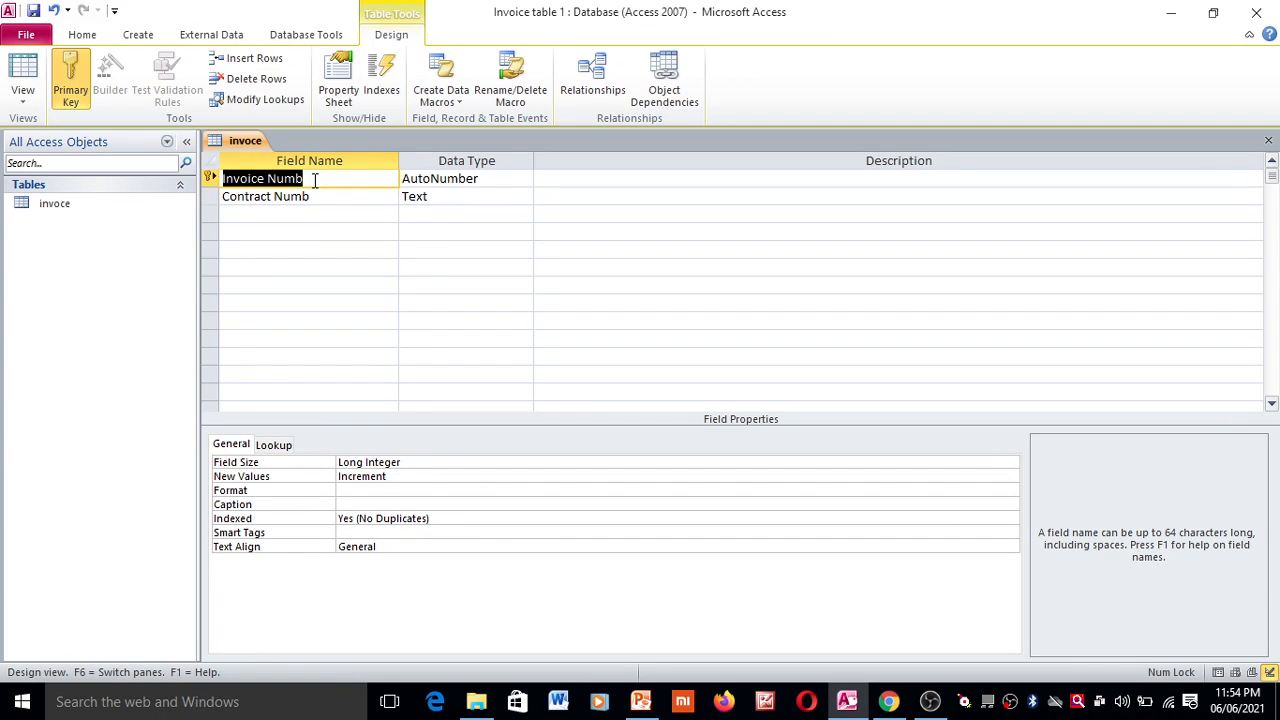
Paste the copied name into the third row and edit it to create the field "Invoice amt".
{"action": "left_click", "coordinate": [257, 217]}
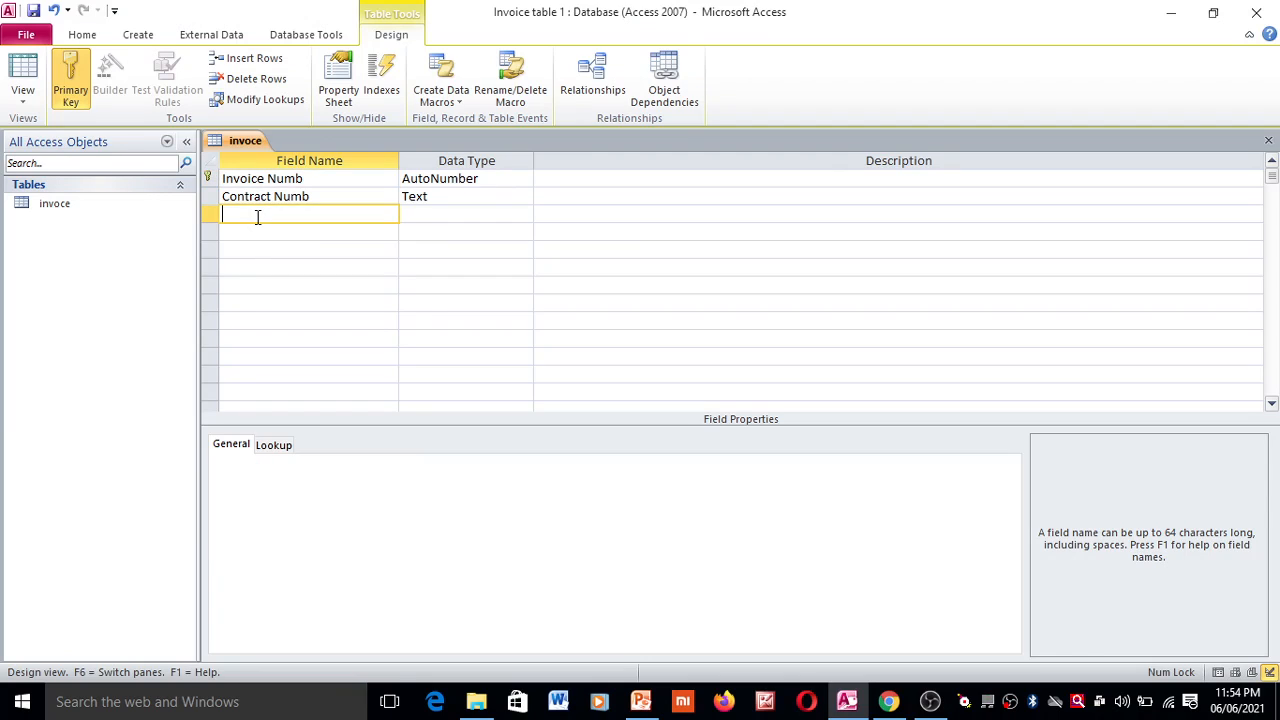
{"action": "key", "text": "ctrl+v"}
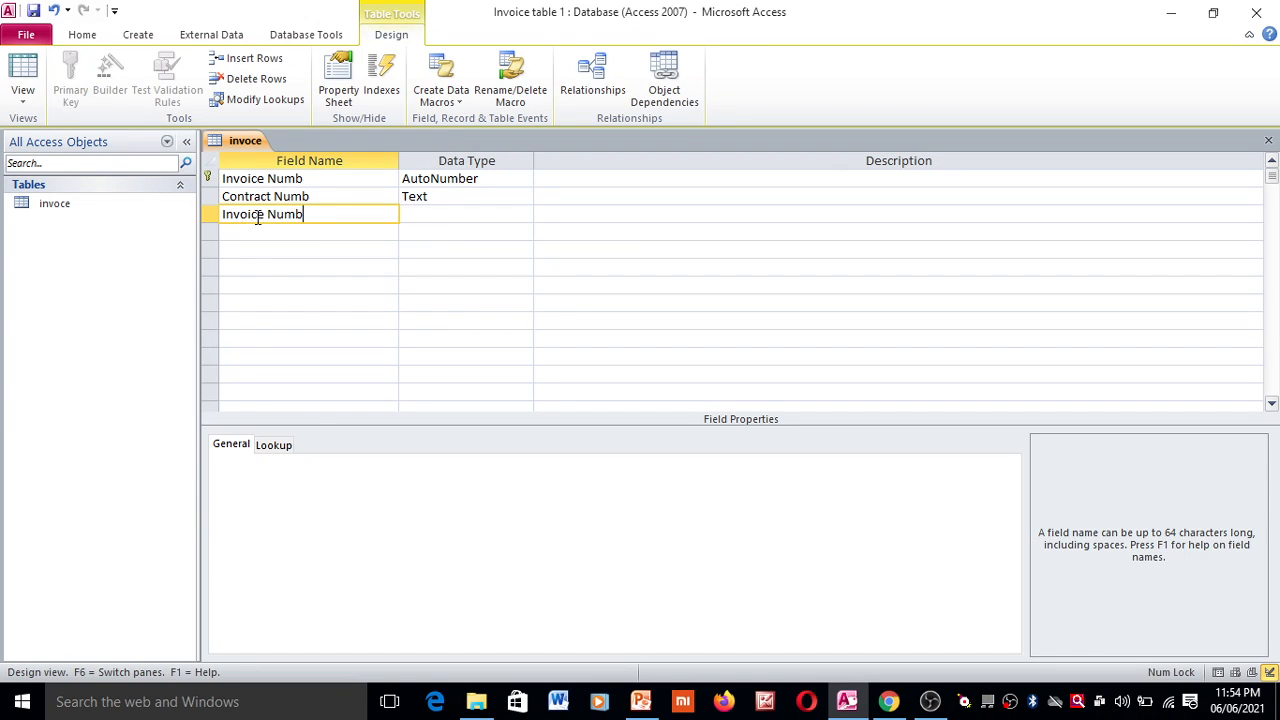
{"action": "key", "text": "BackSpace"}
{"action": "key", "text": "BackSpace"}
{"action": "key", "text": "BackSpace"}
{"action": "key", "text": "BackSpace"}
{"action": "type", "text": "i"}
{"action": "key", "text": "BackSpace"}
{"action": "key", "text": "BackSpace"}
{"action": "type", "text": "amt"}
{"action": "key", "text": "Down"}
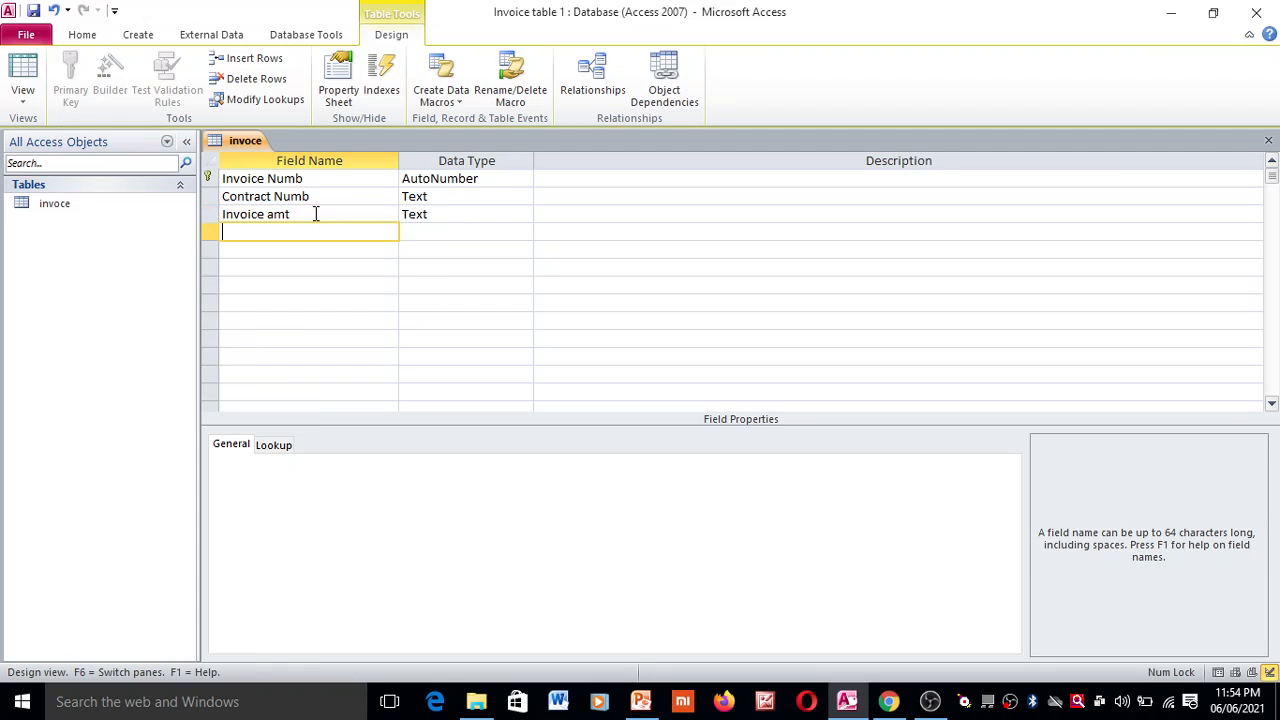
Add a fourth field named "Invoice date" from the copied name, consulting the field list on the PowerPoint slide and returning to Access.
{"action": "key", "text": "ctrl+v"}
{"action": "key", "text": "BackSpace"}
{"action": "key", "text": "BackSpace"}
{"action": "key", "text": "BackSpace"}
{"action": "key", "text": "BackSpace"}
{"action": "left_click", "coordinate": [657, 695]}
{"action": "left_click", "coordinate": [657, 700]}
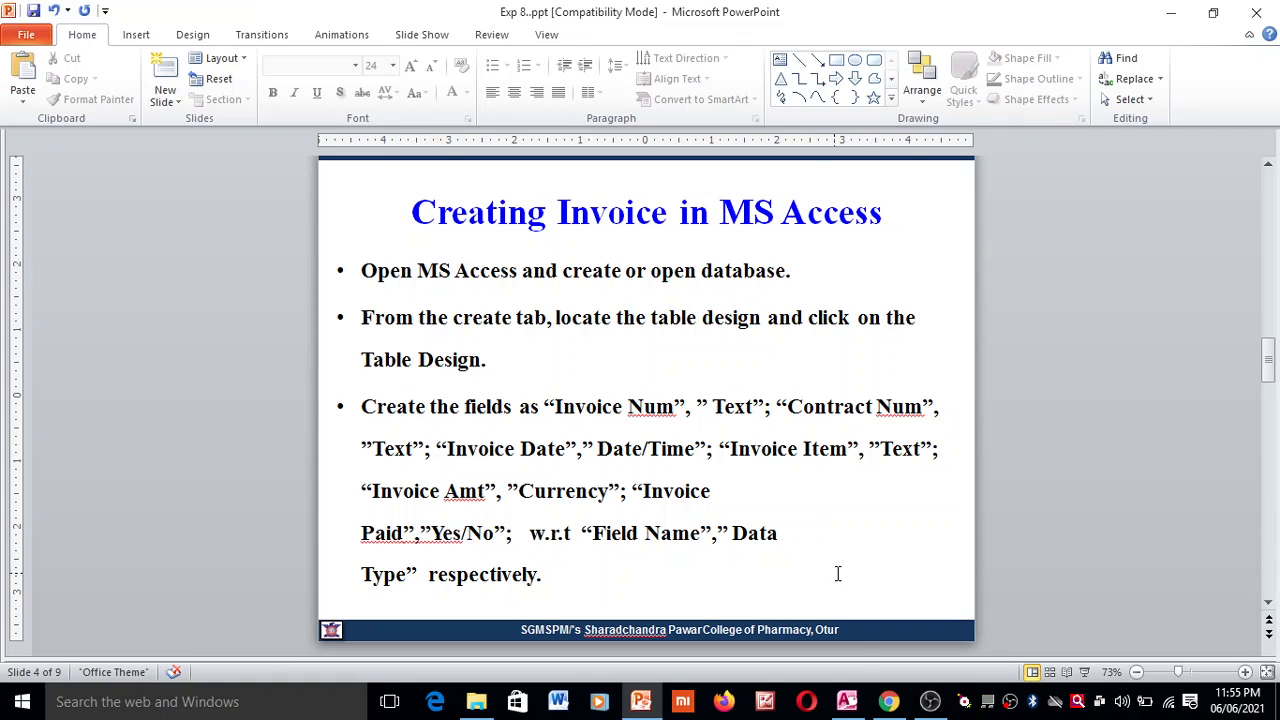
{"action": "left_click", "coordinate": [845, 705]}
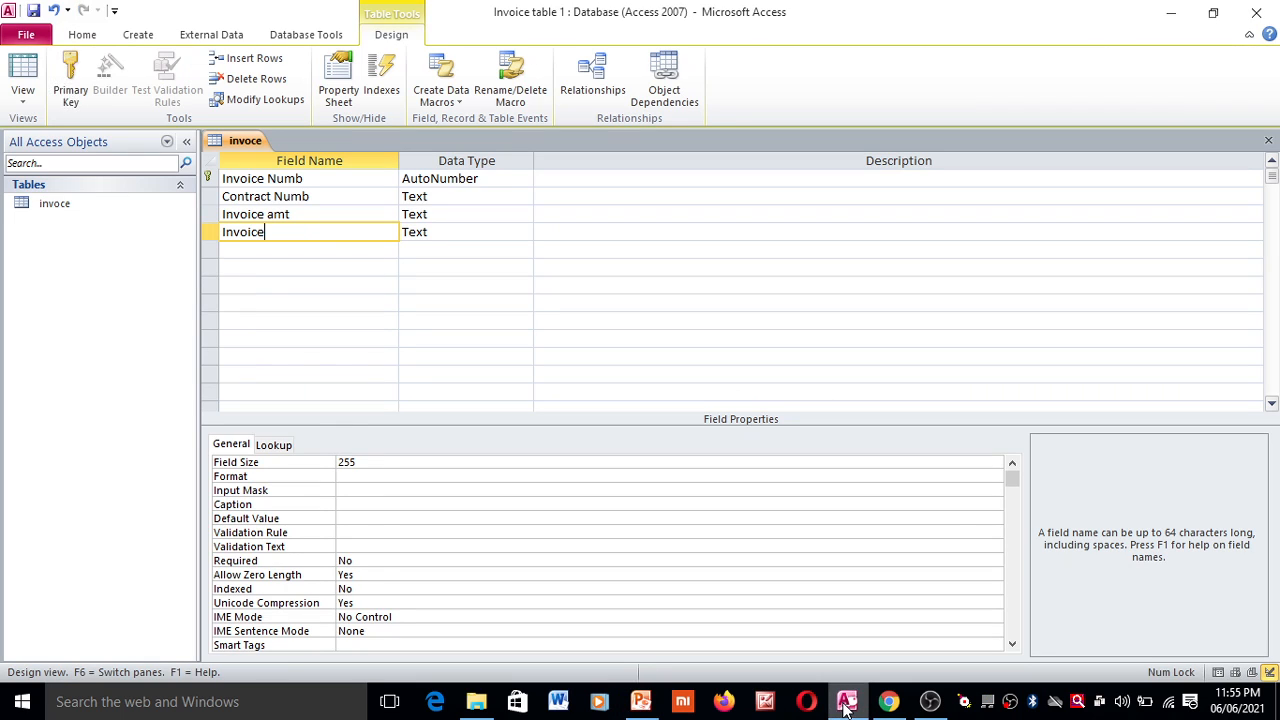
{"action": "type", "text": "date"}
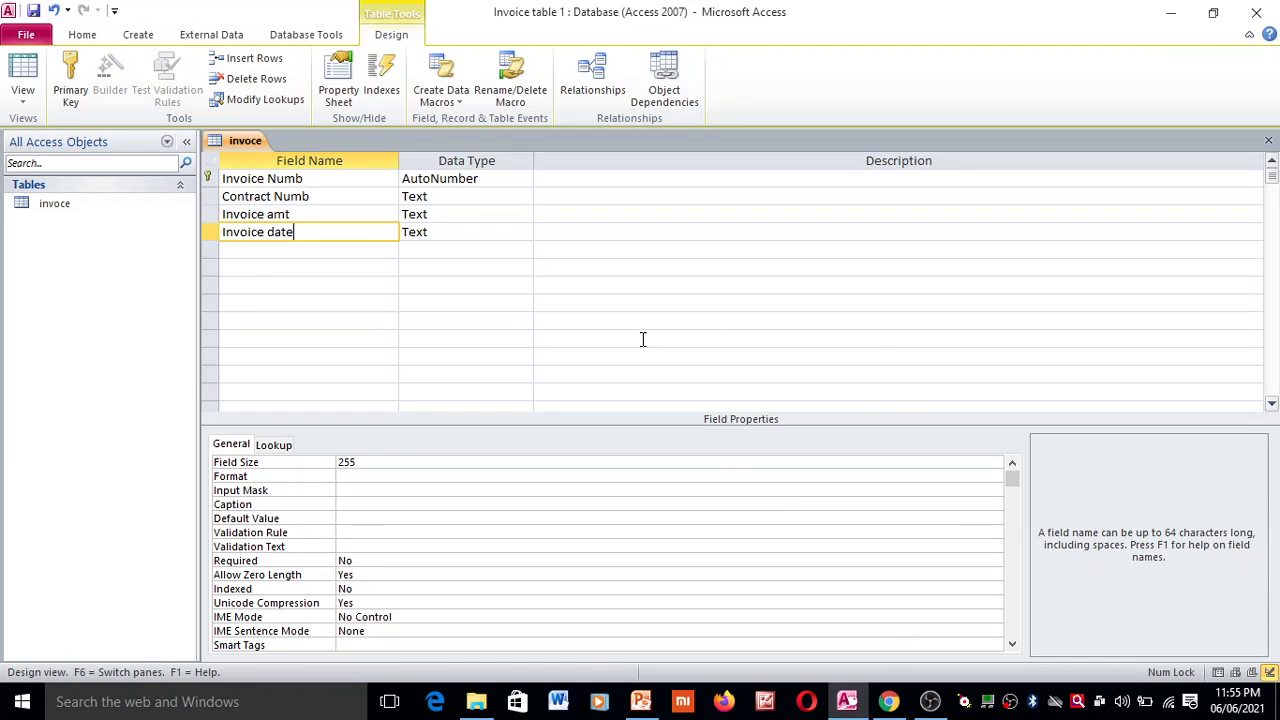
Set the data type of Invoice date to Date/Time and of Invoice amt to Currency.
{"action": "left_click", "coordinate": [490, 232]}
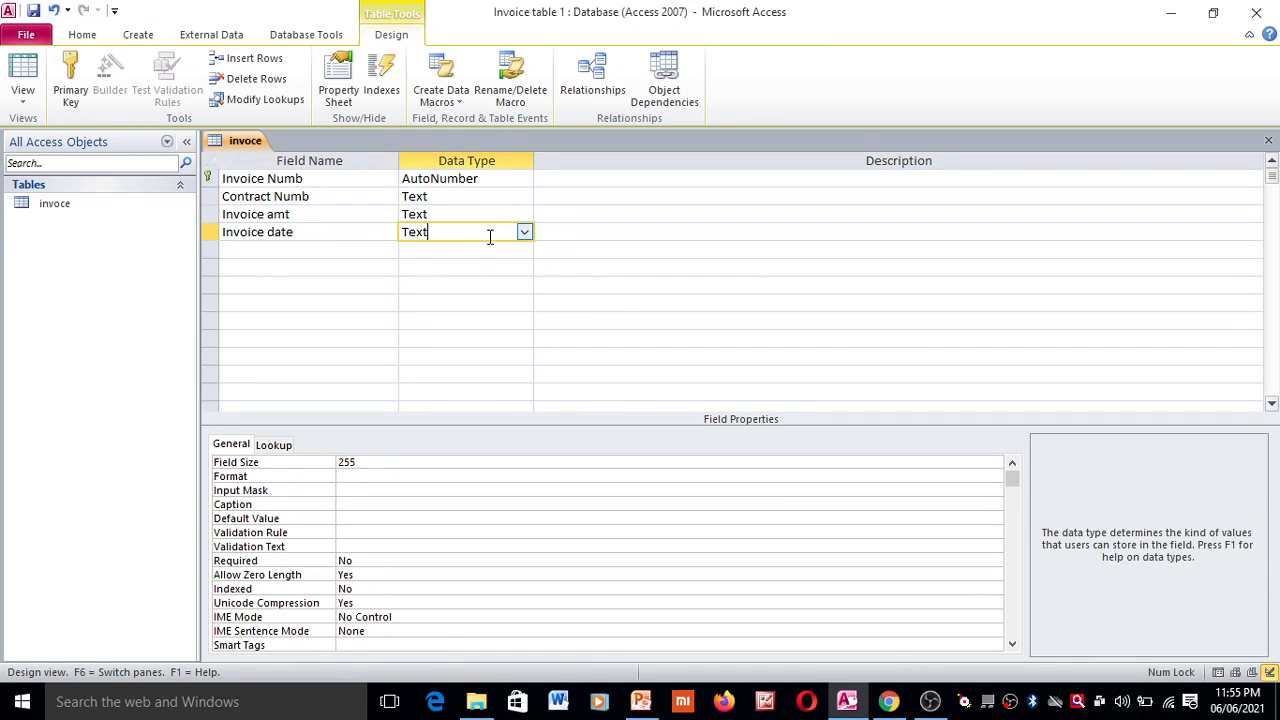
{"action": "left_click", "coordinate": [523, 232]}
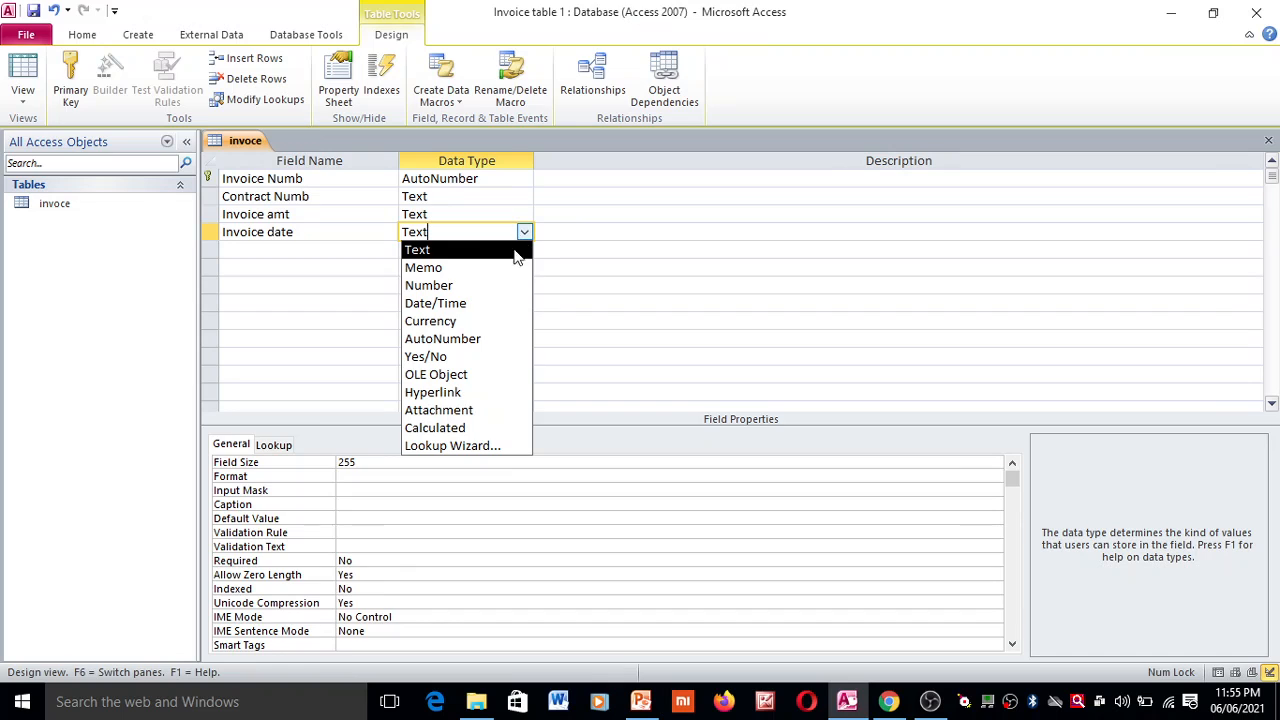
{"action": "left_click", "coordinate": [470, 313]}
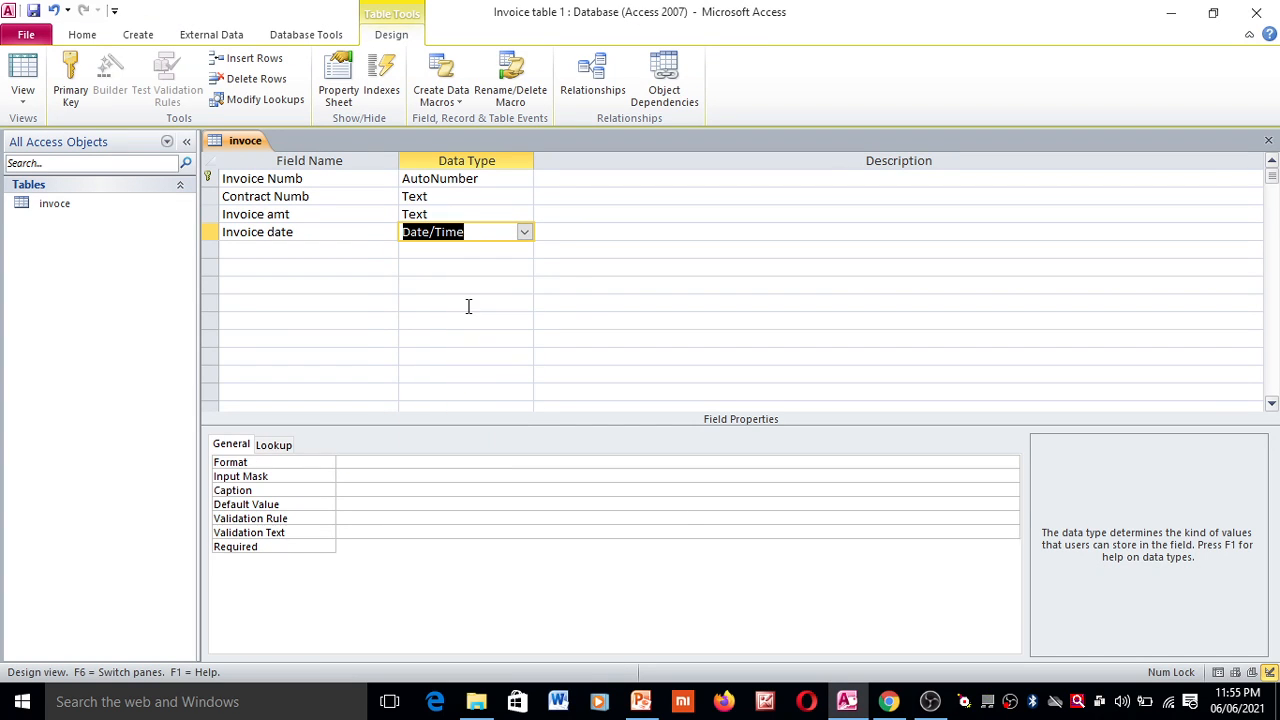
{"action": "left_click", "coordinate": [473, 213]}
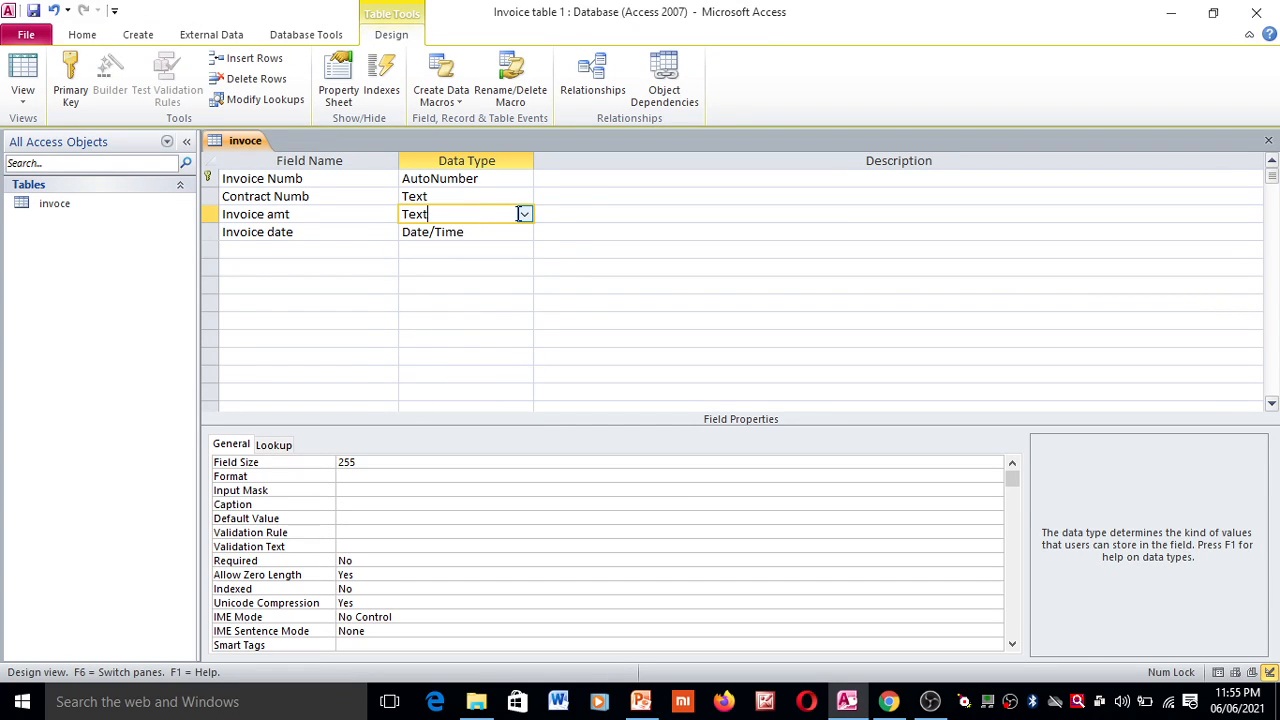
{"action": "left_click", "coordinate": [525, 215]}
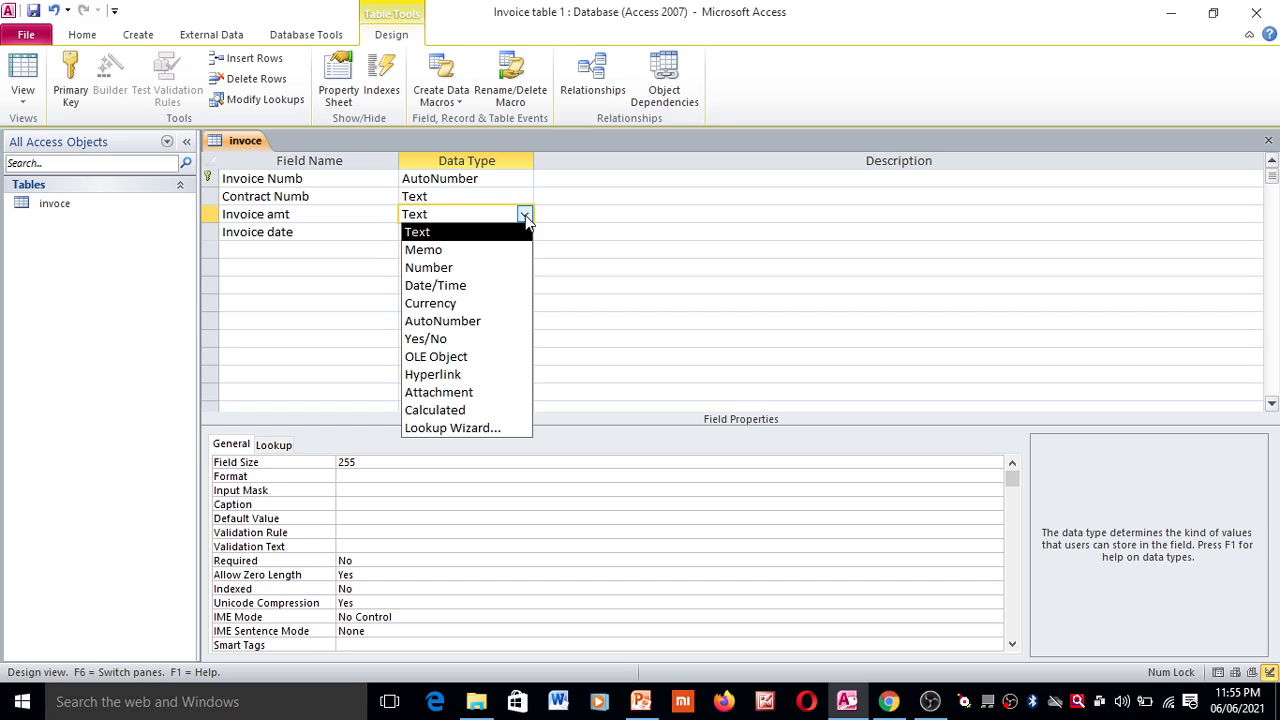
{"action": "left_click", "coordinate": [485, 306]}
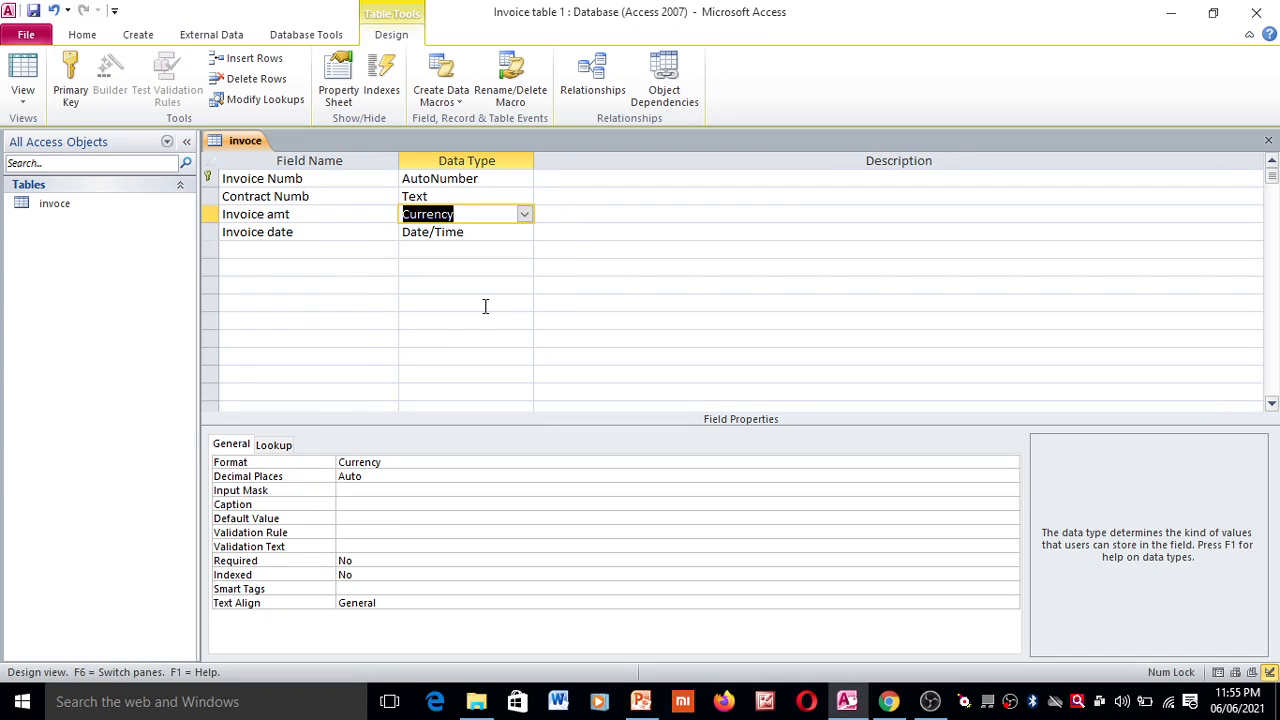
Add a fifth field named "Invoice item" by pasting the copied name and replacing its second word.
{"action": "left_click", "coordinate": [267, 249]}
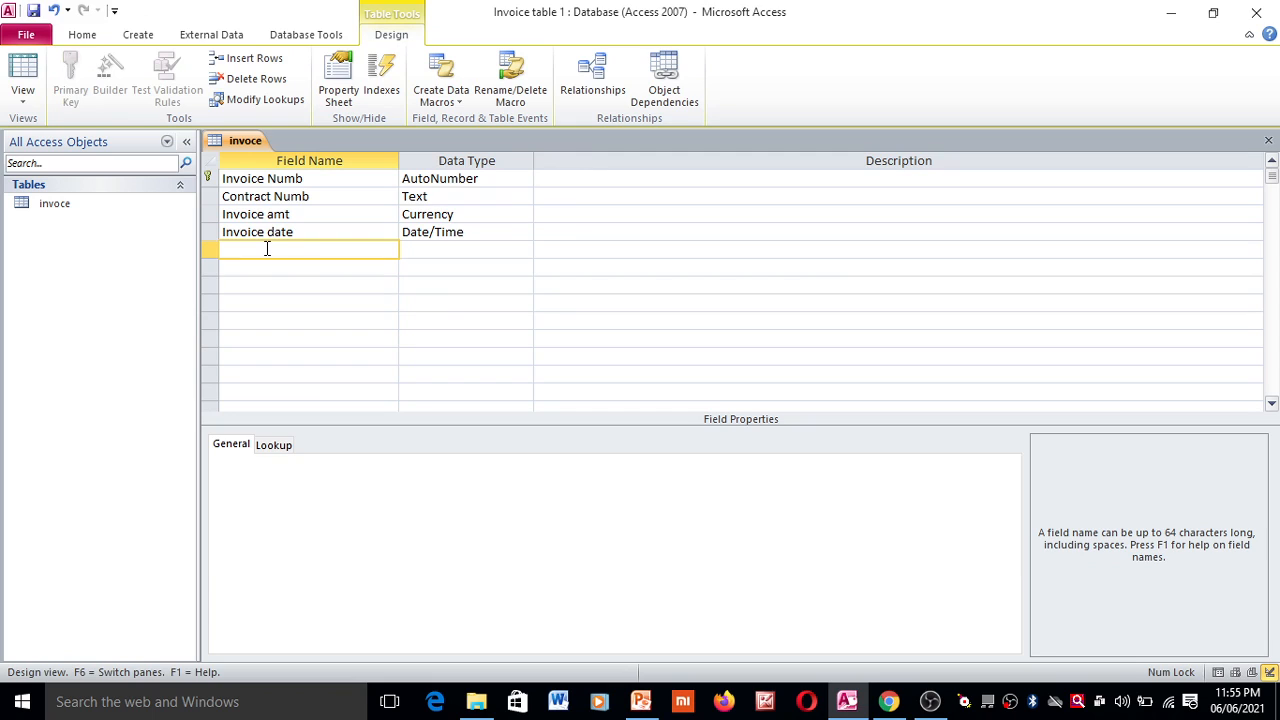
{"action": "type", "text": "Invoice Numb"}
{"action": "key", "text": "BackSpace"}
{"action": "key", "text": "BackSpace"}
{"action": "key", "text": "BackSpace"}
{"action": "key", "text": "BackSpace"}
{"action": "type", "text": "ite"}
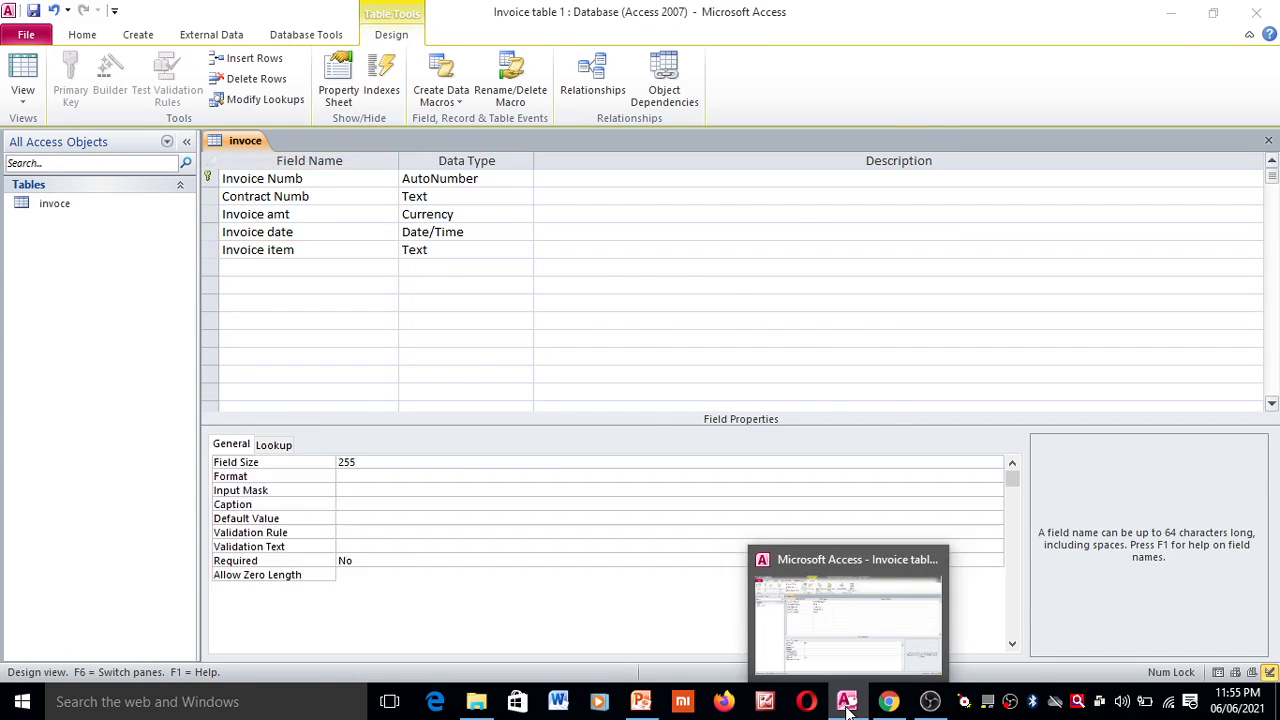
Compare the Access table's fields and data types with the field list and example table design on the PowerPoint slides.
{"action": "left_click", "coordinate": [846, 708]}
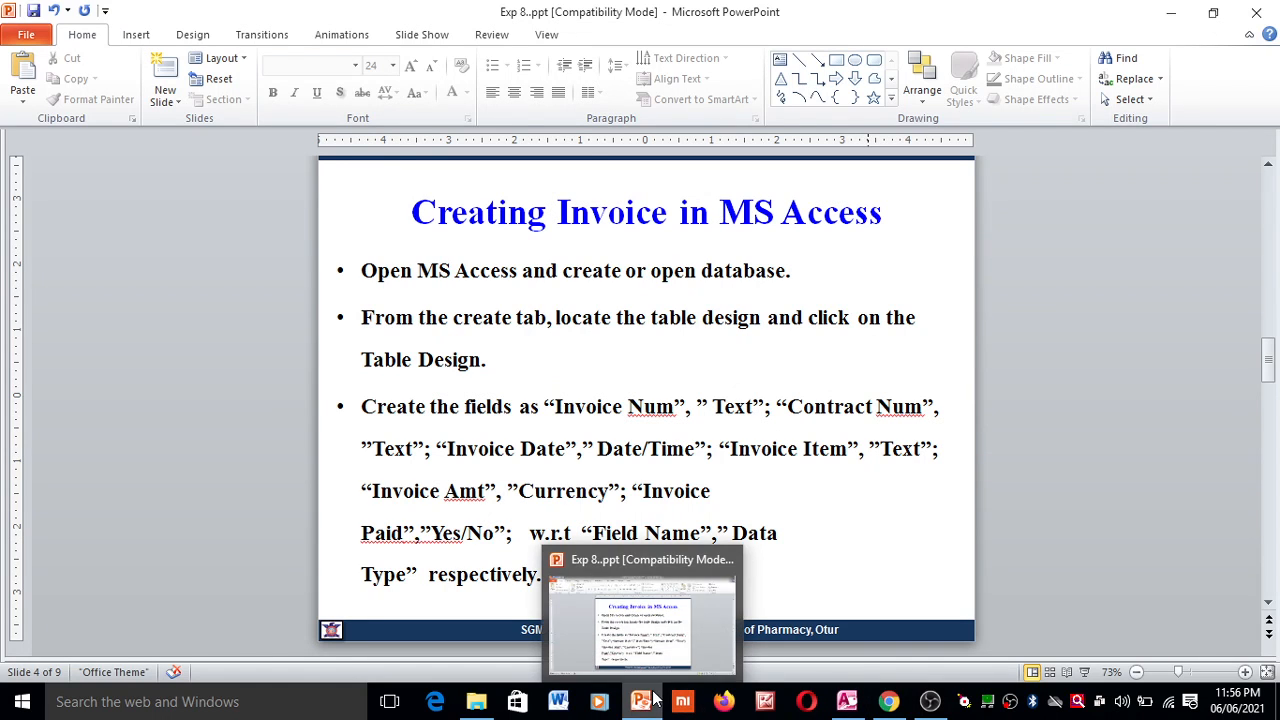
{"action": "left_click", "coordinate": [853, 706]}
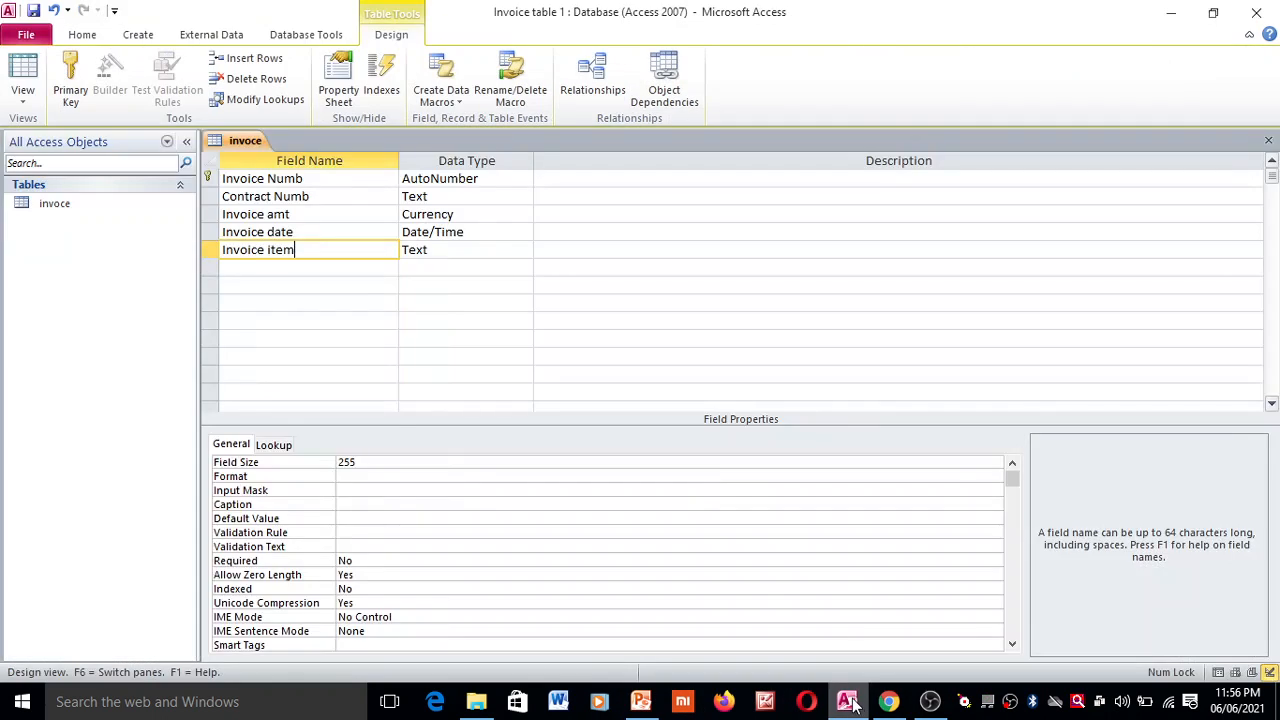
{"action": "left_click", "coordinate": [476, 254]}
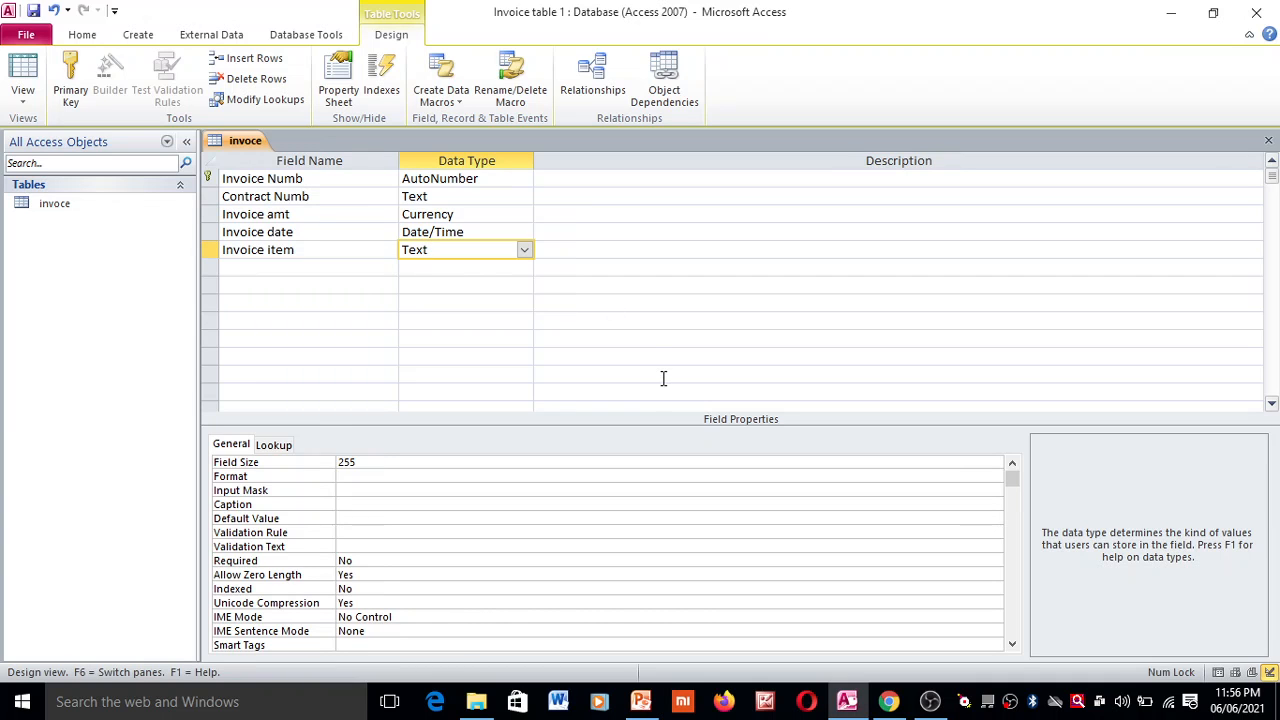
{"action": "left_click", "coordinate": [641, 701]}
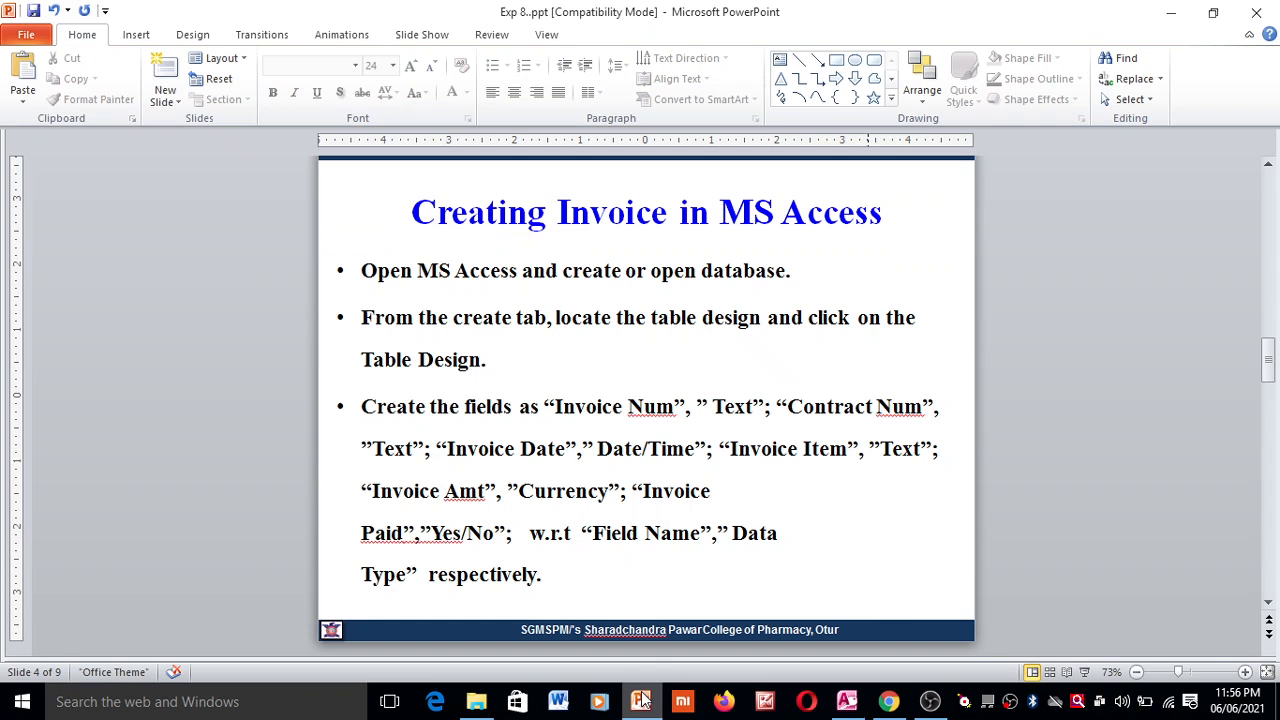
{"action": "key", "text": "Page_Down"}
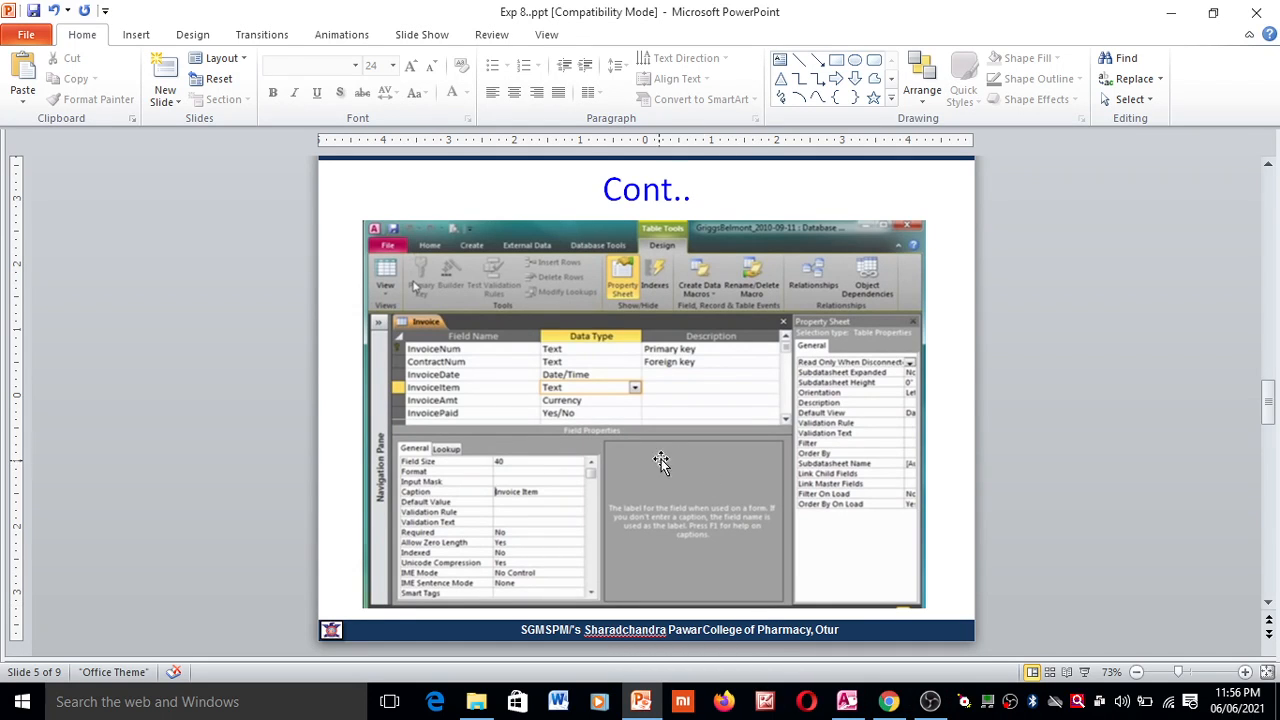
{"action": "left_click", "coordinate": [850, 708]}
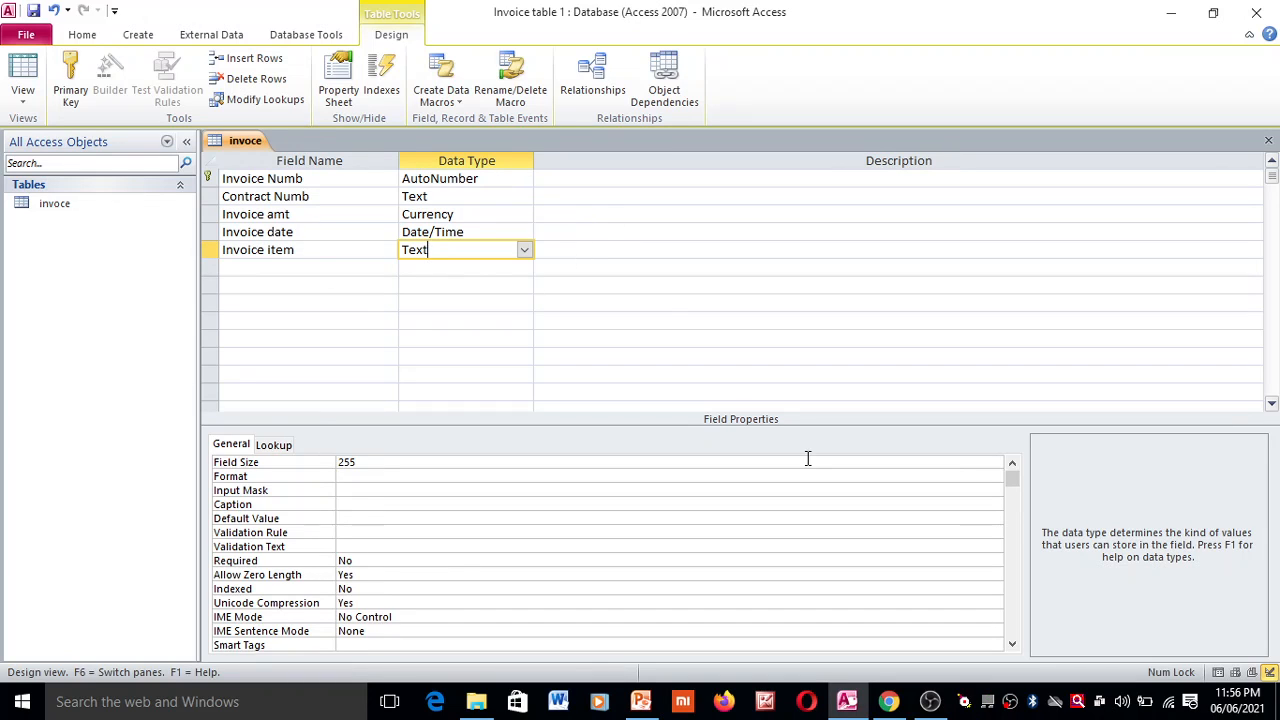
{"action": "left_click", "coordinate": [852, 703]}
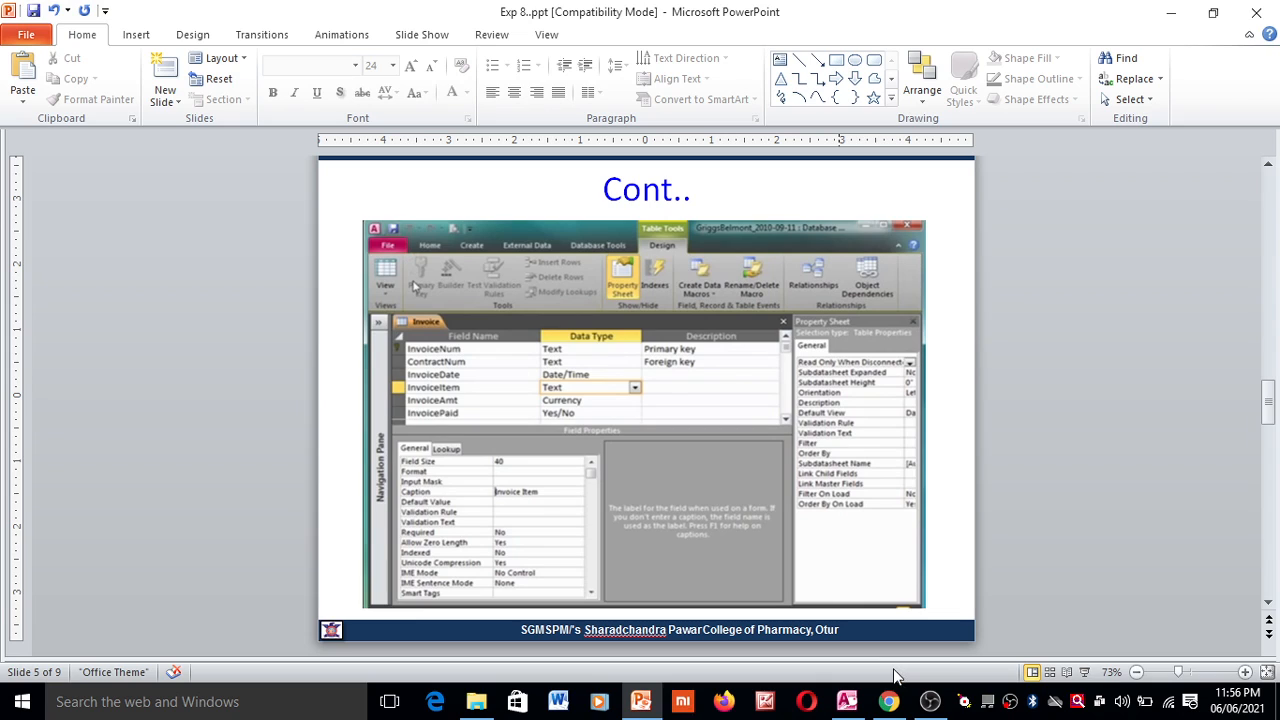
Check the next PowerPoint slide's instructions, return to Access, and remove and reapply the primary key on the Invoice Numb field.
{"action": "key", "text": "Page_Down"}
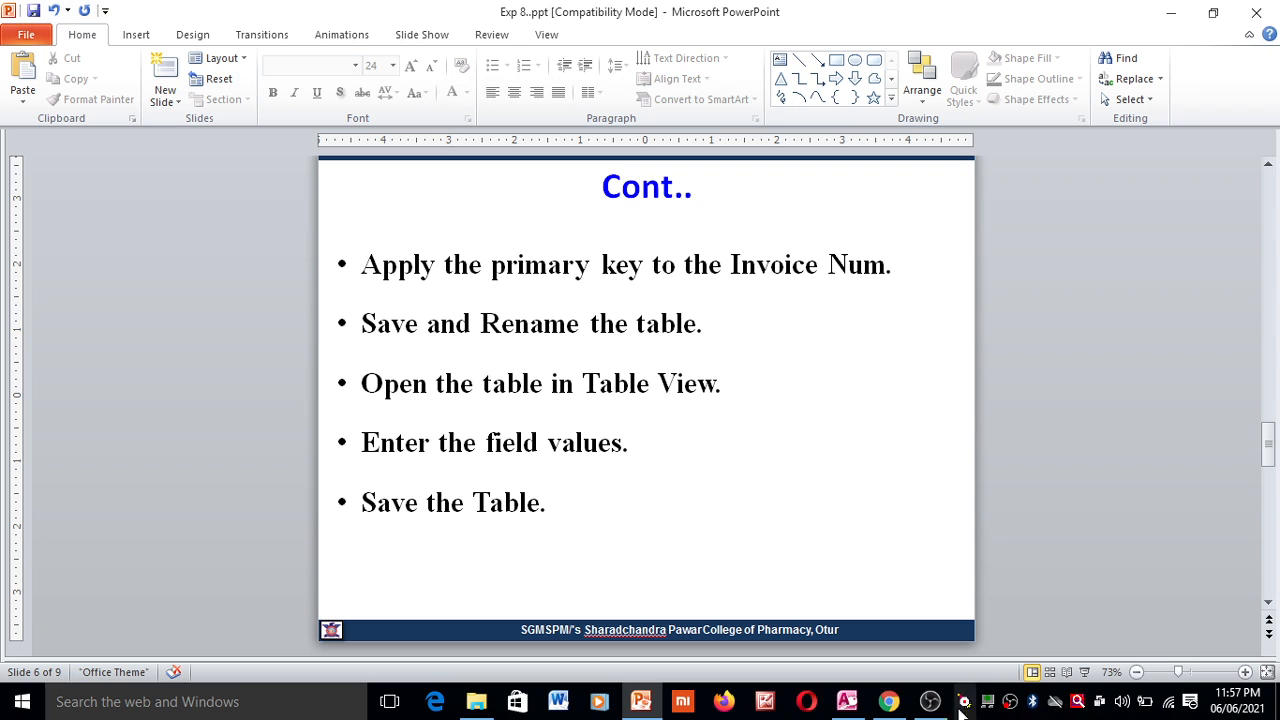
{"action": "left_click", "coordinate": [847, 702]}
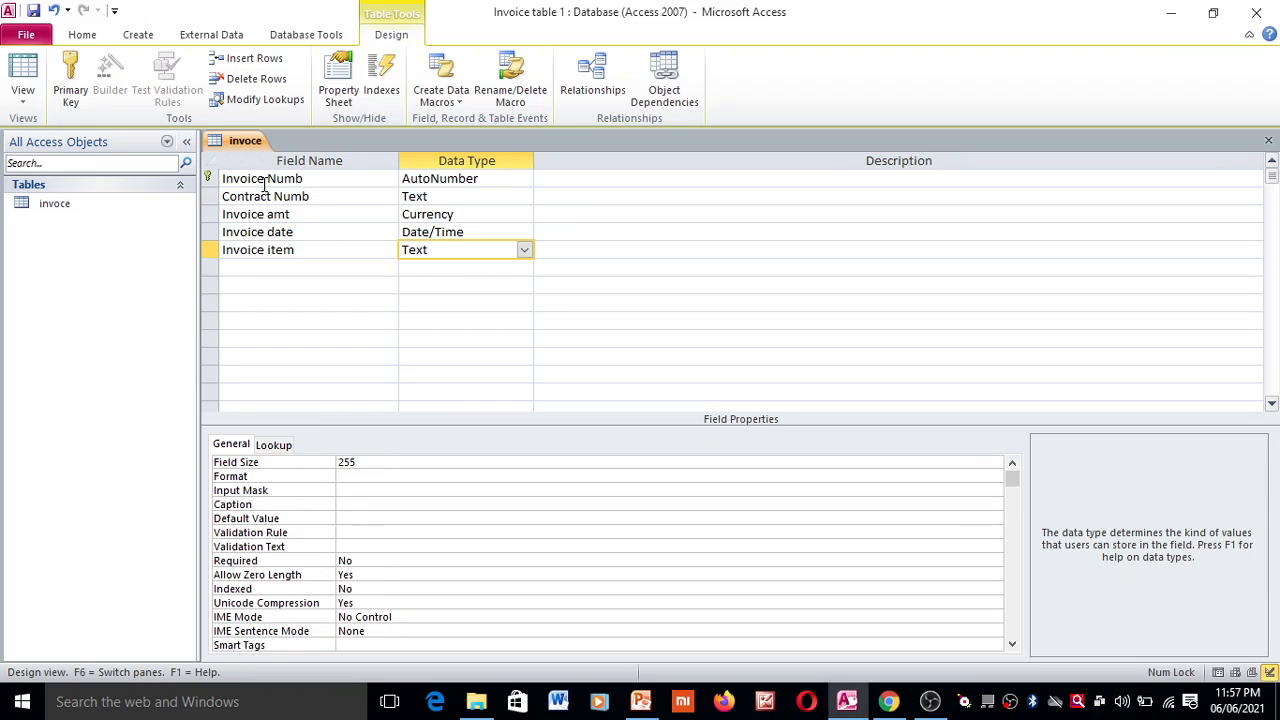
{"action": "left_click", "coordinate": [208, 178]}
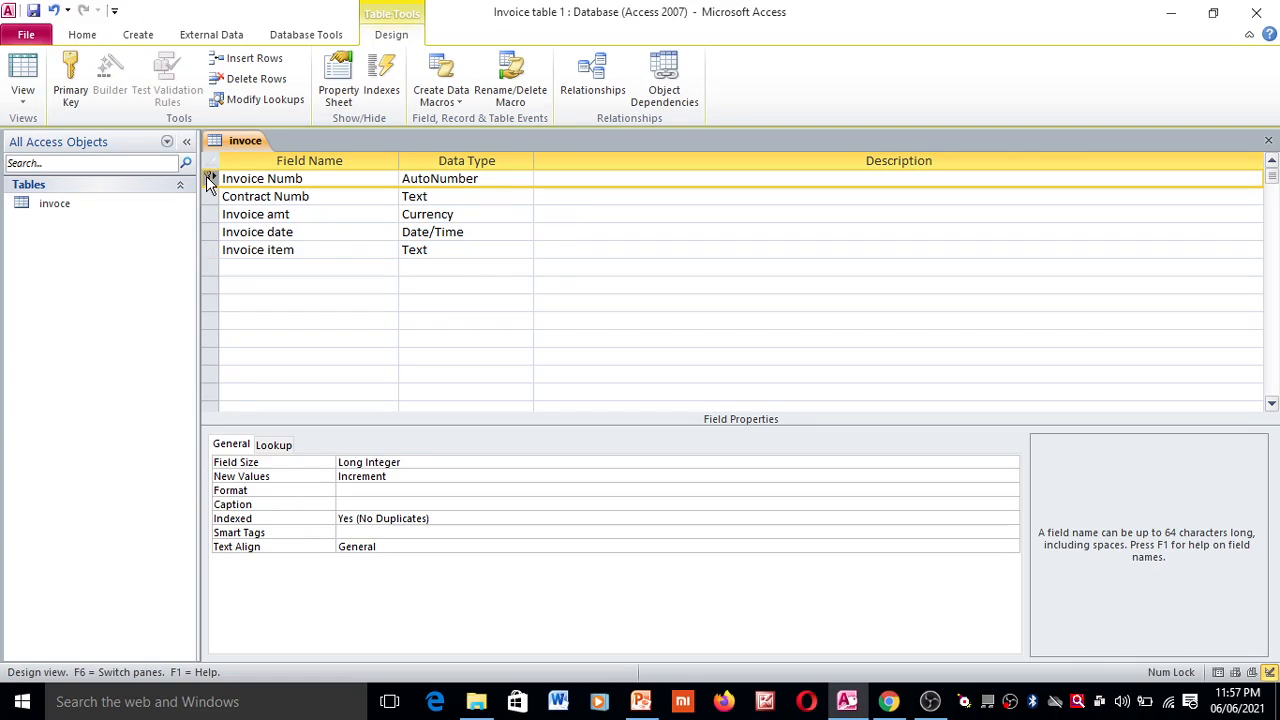
{"action": "left_click", "coordinate": [74, 75]}
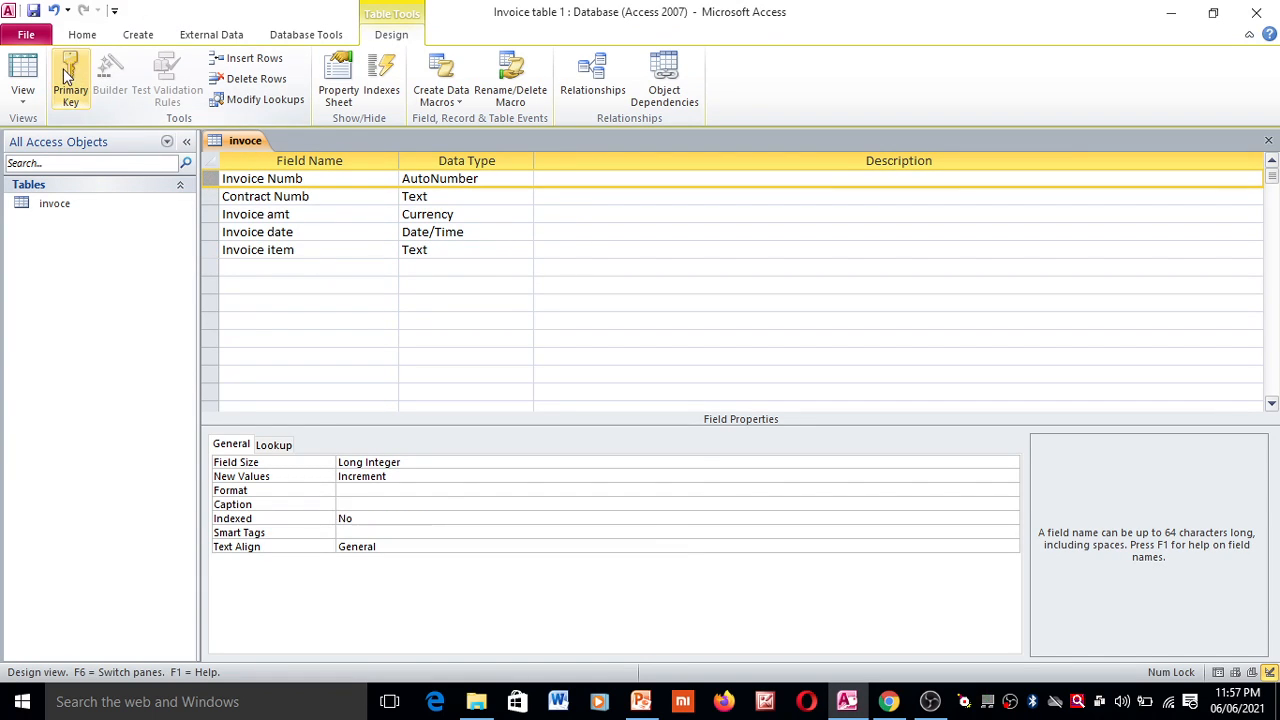
{"action": "left_click", "coordinate": [74, 75]}
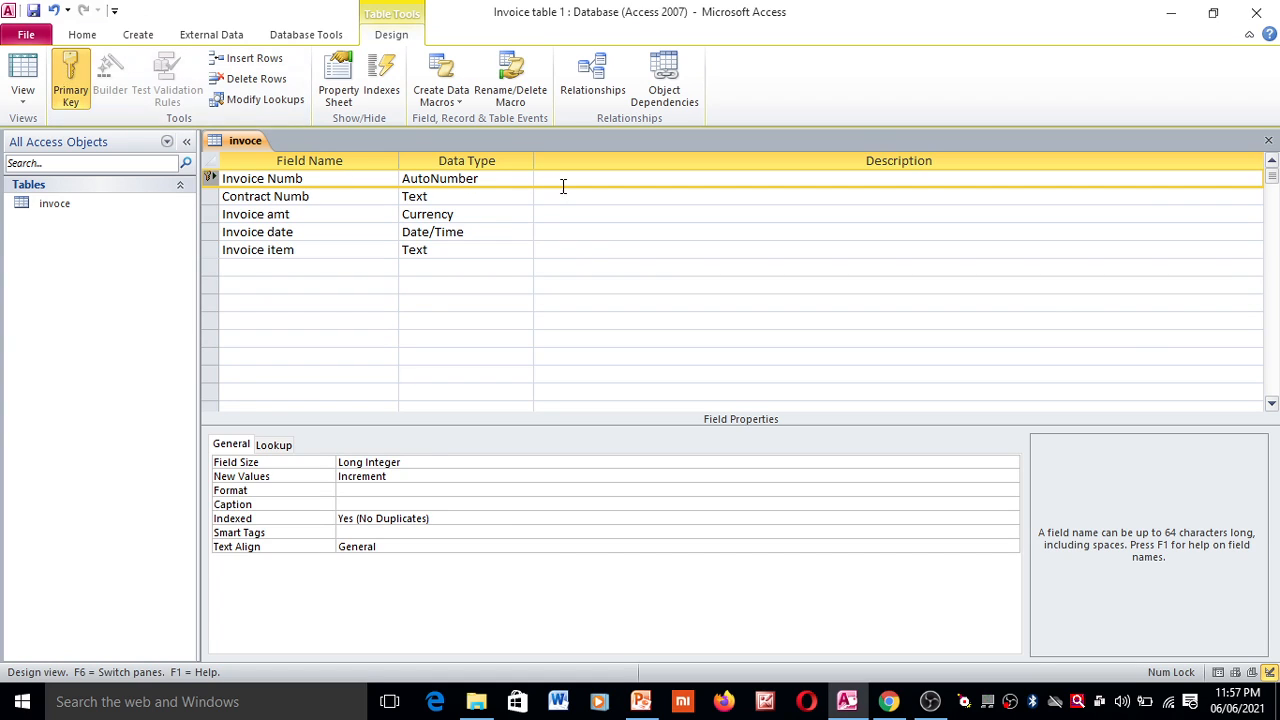
Describe Invoice Numb as "primary key" and Contract Numb as "foreign key", and save the table design.
{"action": "left_click", "coordinate": [563, 186]}
{"action": "type", "text": "pr"}
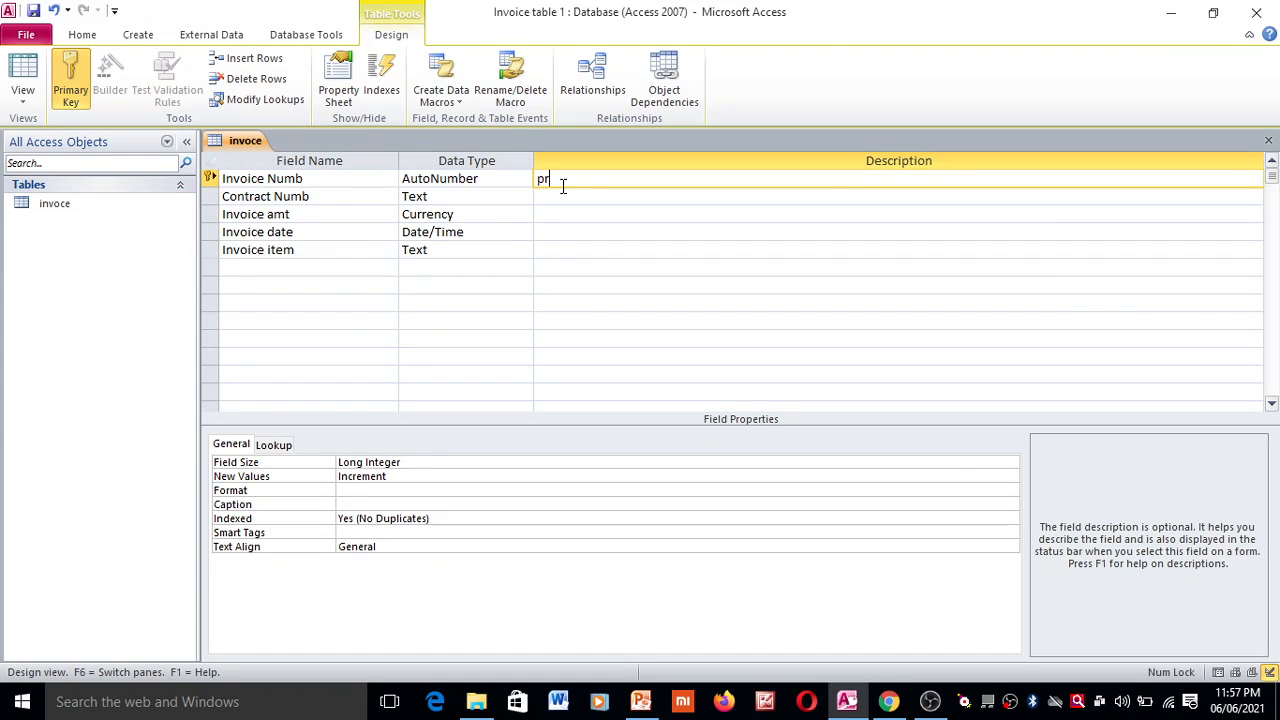
{"action": "type", "text": "imary key"}
{"action": "left_click", "coordinate": [566, 205]}
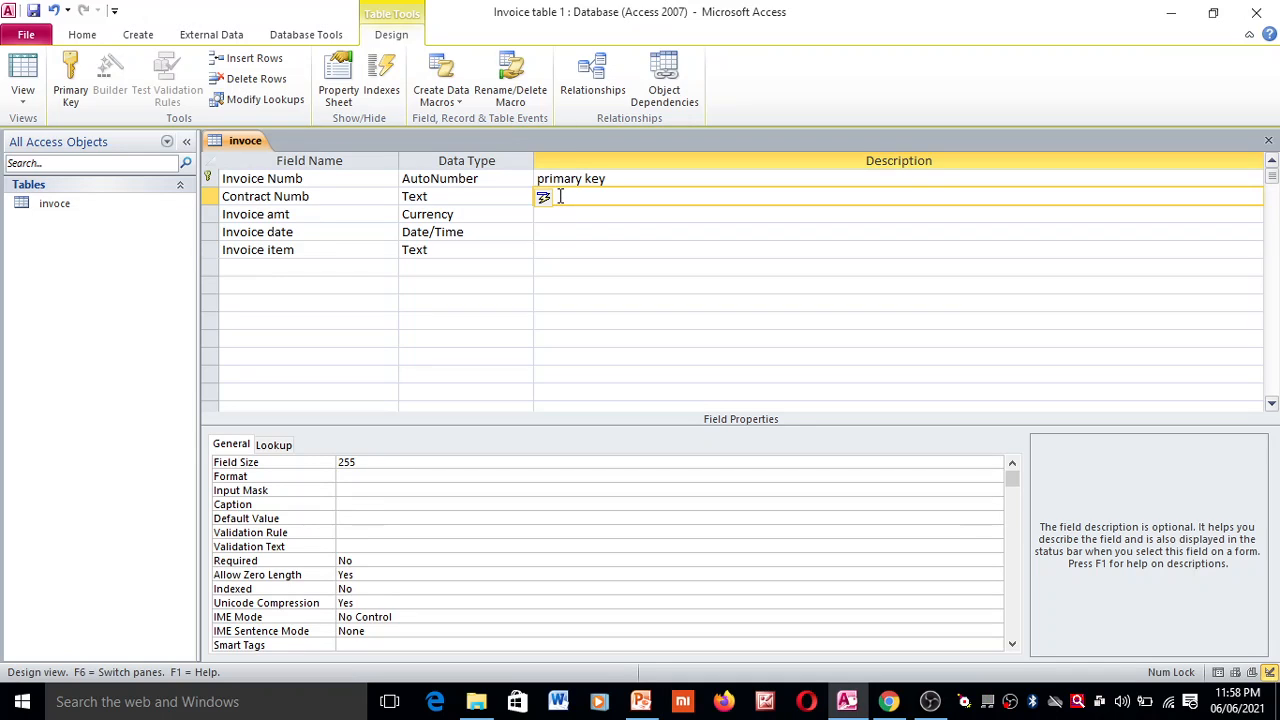
{"action": "type", "text": "foreign key"}
{"action": "left_click", "coordinate": [597, 262]}
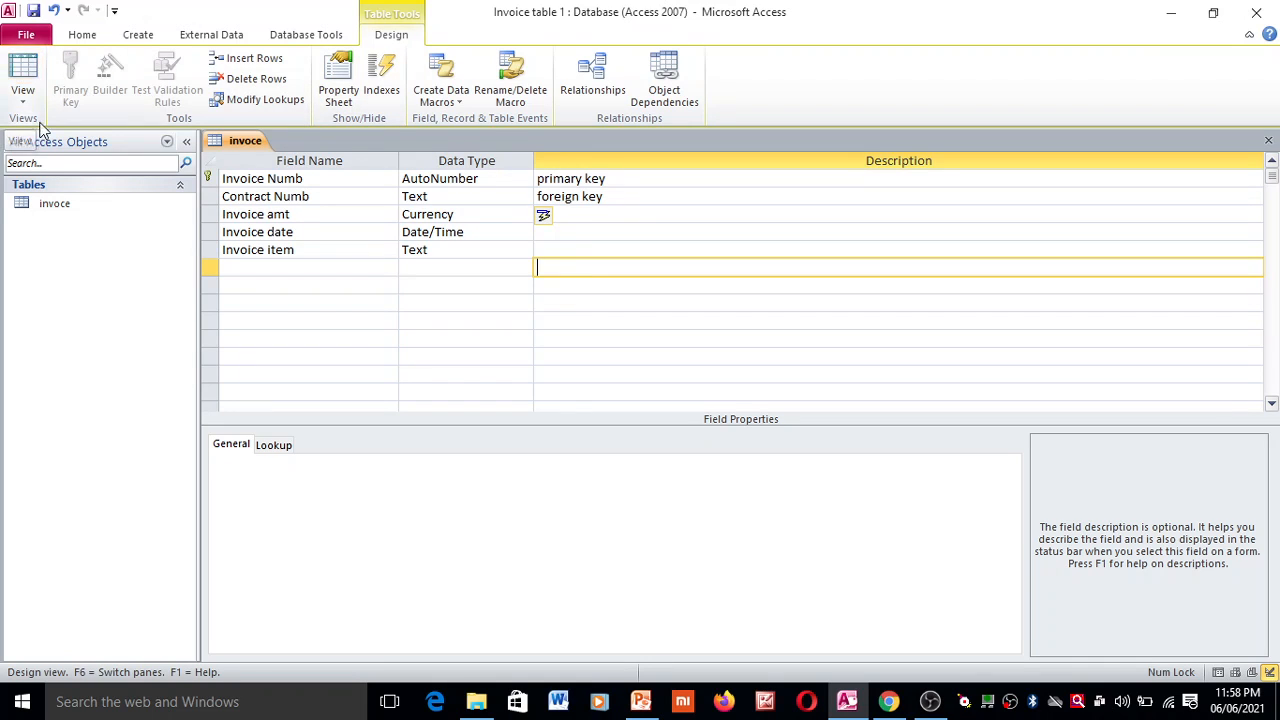
{"action": "left_click", "coordinate": [33, 12]}
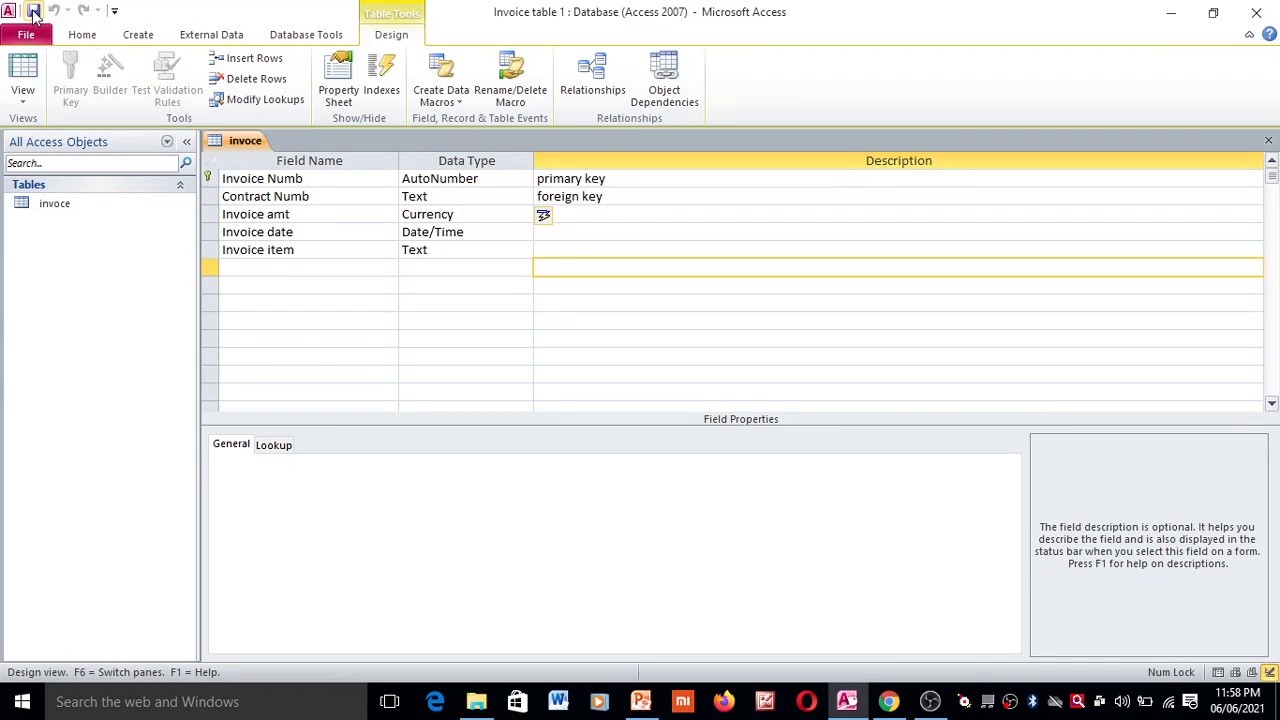
Open the table in Datasheet View and start the first record with contract number 1 and invoice amount 552.
{"action": "left_click", "coordinate": [27, 74]}
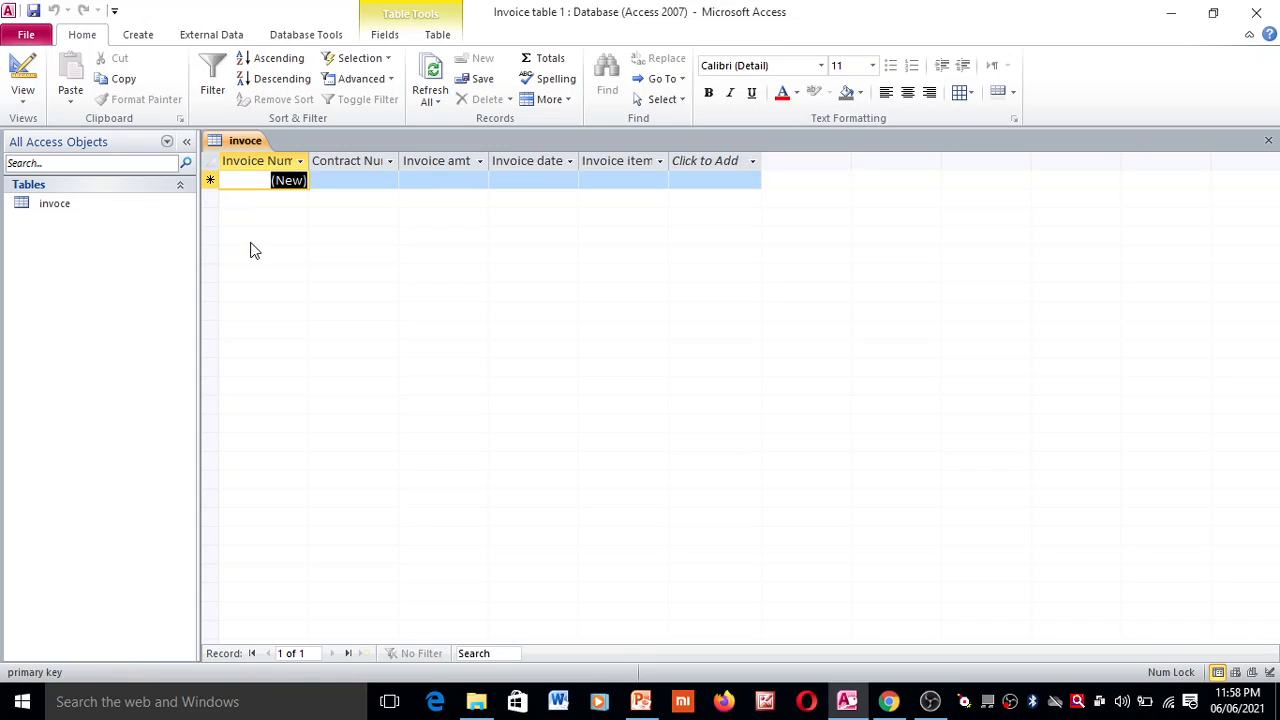
{"action": "left_click", "coordinate": [361, 180]}
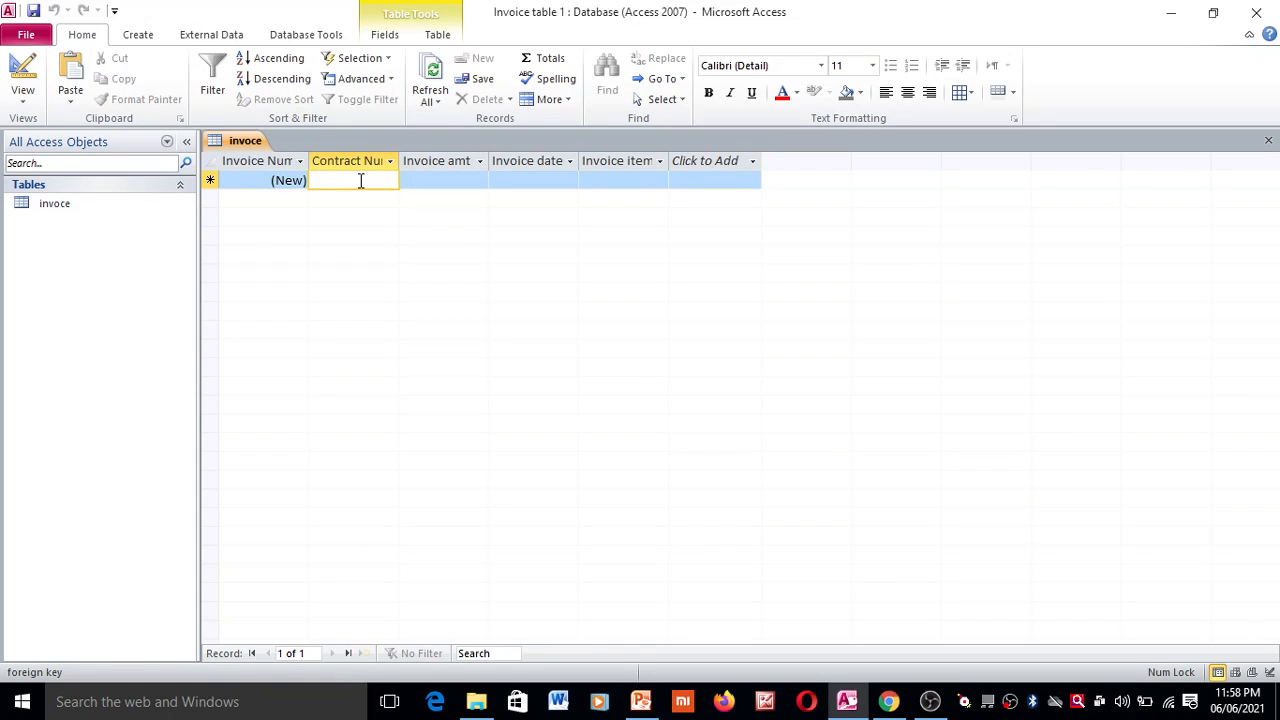
{"action": "type", "text": "1"}
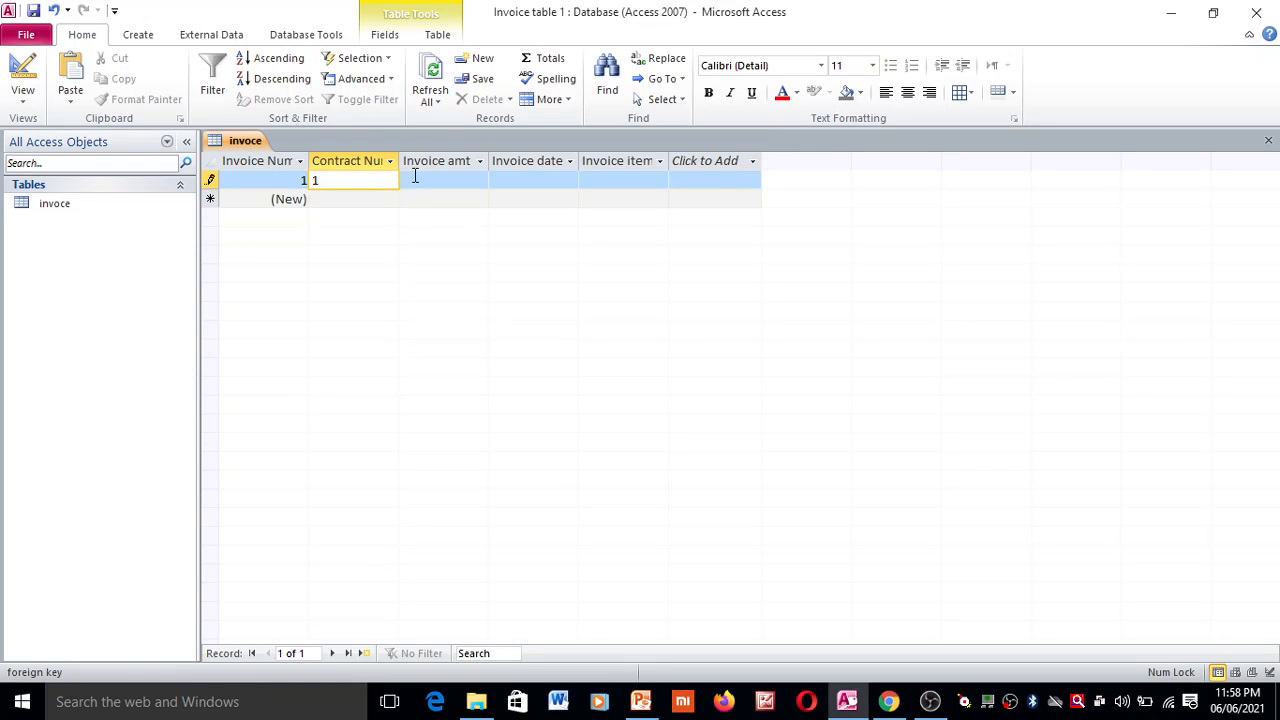
{"action": "left_click", "coordinate": [429, 180]}
{"action": "type", "text": "552"}
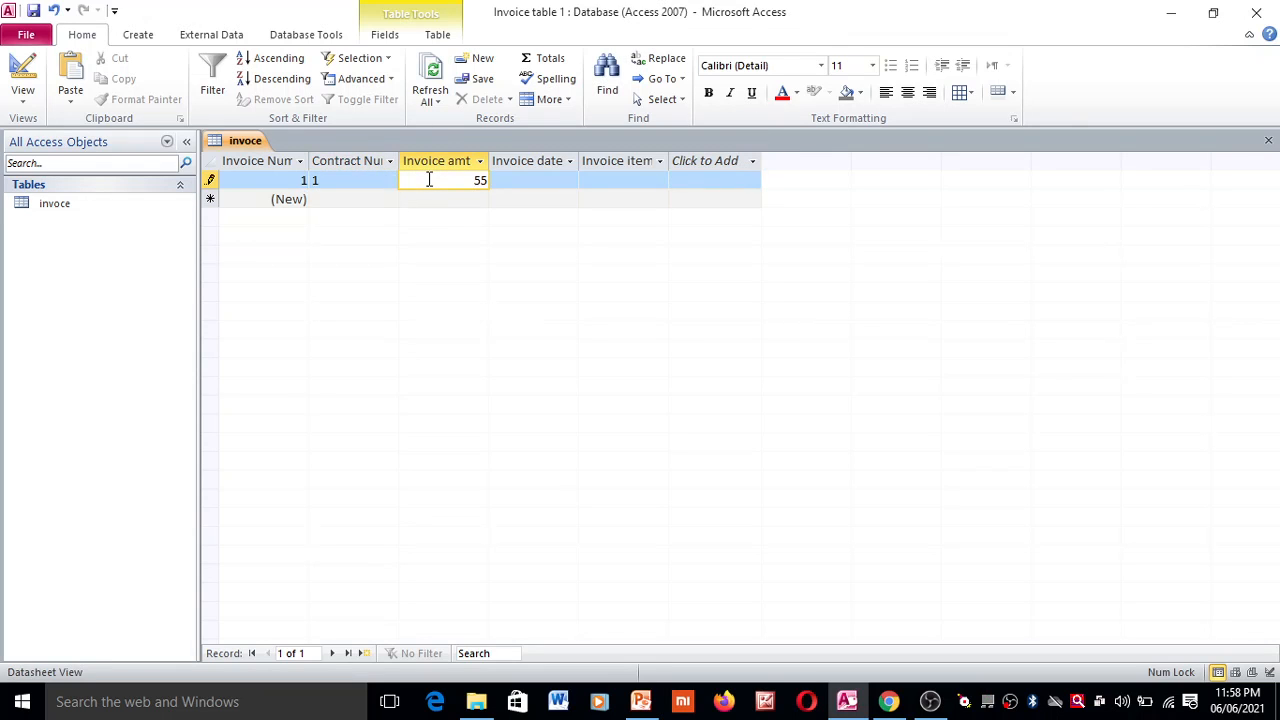
Complete the first record with invoice date 14/08/2019 and invoice item "55".
{"action": "left_click", "coordinate": [514, 181]}
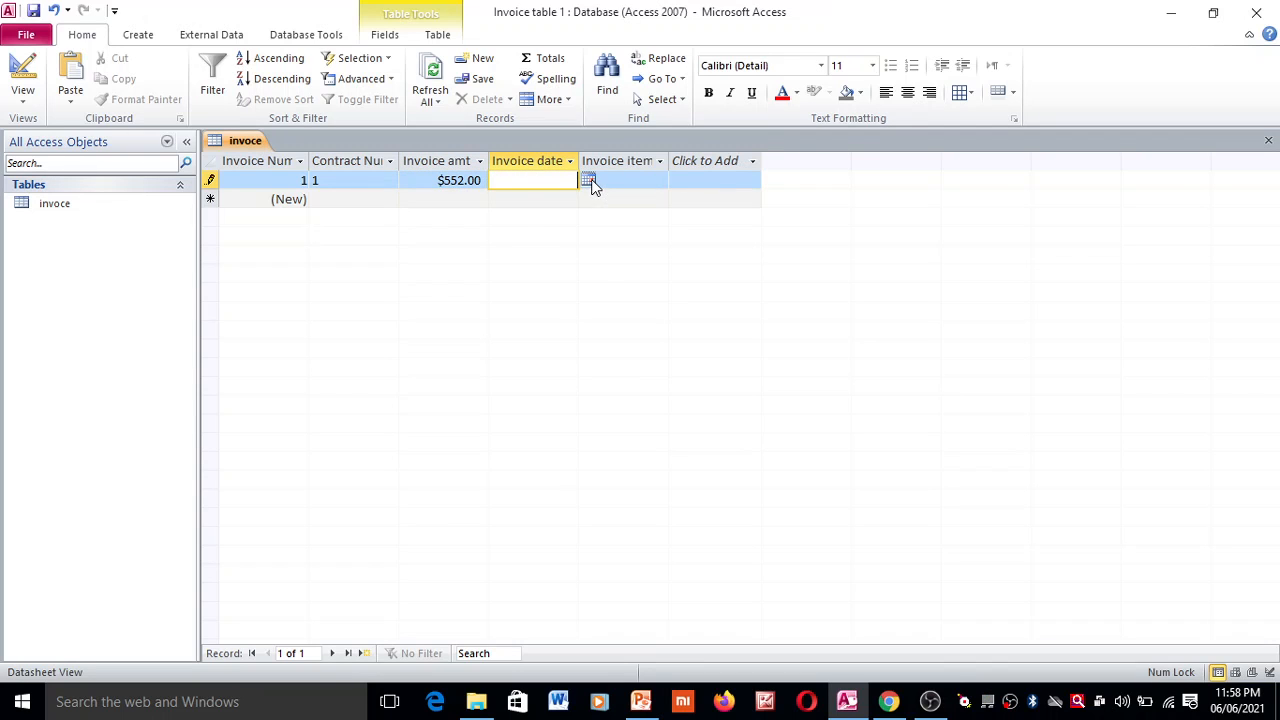
{"action": "left_click", "coordinate": [589, 181]}
{"action": "double_click", "coordinate": [436, 198]}
{"action": "double_click", "coordinate": [436, 198]}
{"action": "double_click", "coordinate": [436, 198]}
{"action": "double_click", "coordinate": [436, 198]}
{"action": "double_click", "coordinate": [436, 198]}
{"action": "triple_click", "coordinate": [436, 198]}
{"action": "triple_click", "coordinate": [436, 198]}
{"action": "double_click", "coordinate": [436, 198]}
{"action": "triple_click", "coordinate": [436, 198]}
{"action": "left_click", "coordinate": [436, 198]}
{"action": "left_click", "coordinate": [510, 260]}
{"action": "left_click", "coordinate": [630, 180]}
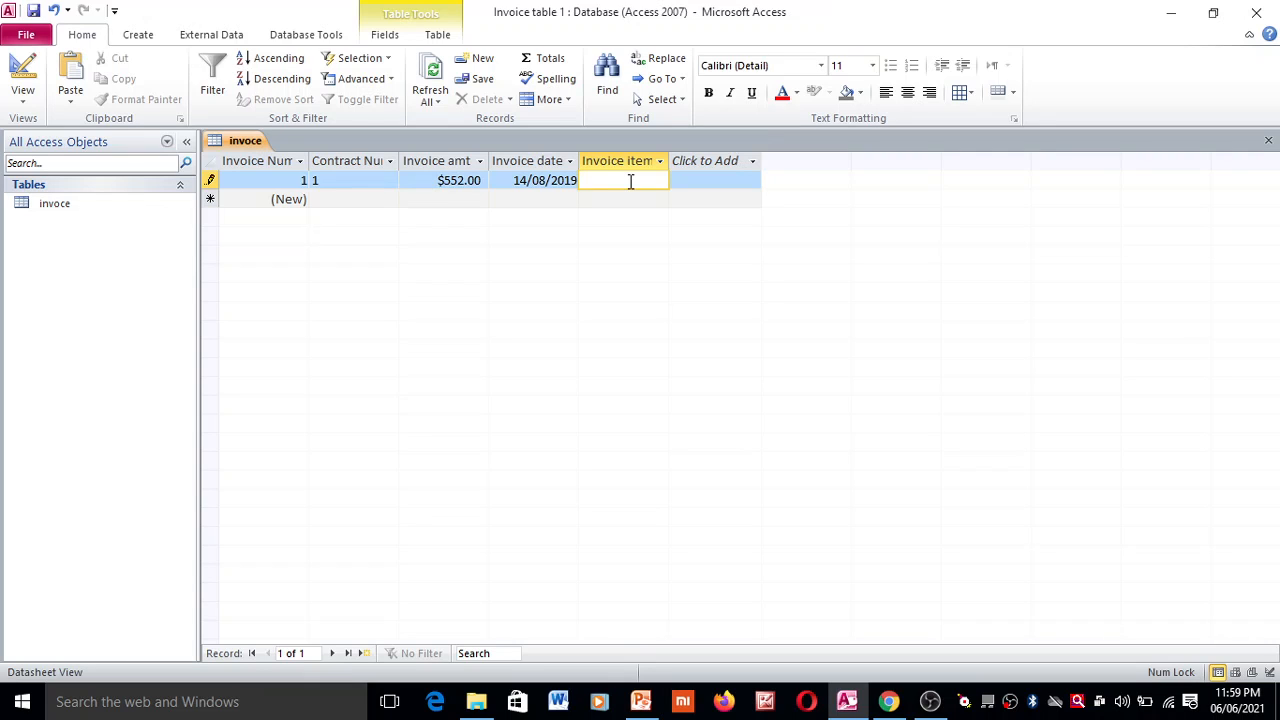
{"action": "type", "text": "55"}
Add a second record with contract number 2, amount 5222, date 24/06/2021 and item "pain killer".
{"action": "left_click", "coordinate": [343, 197]}
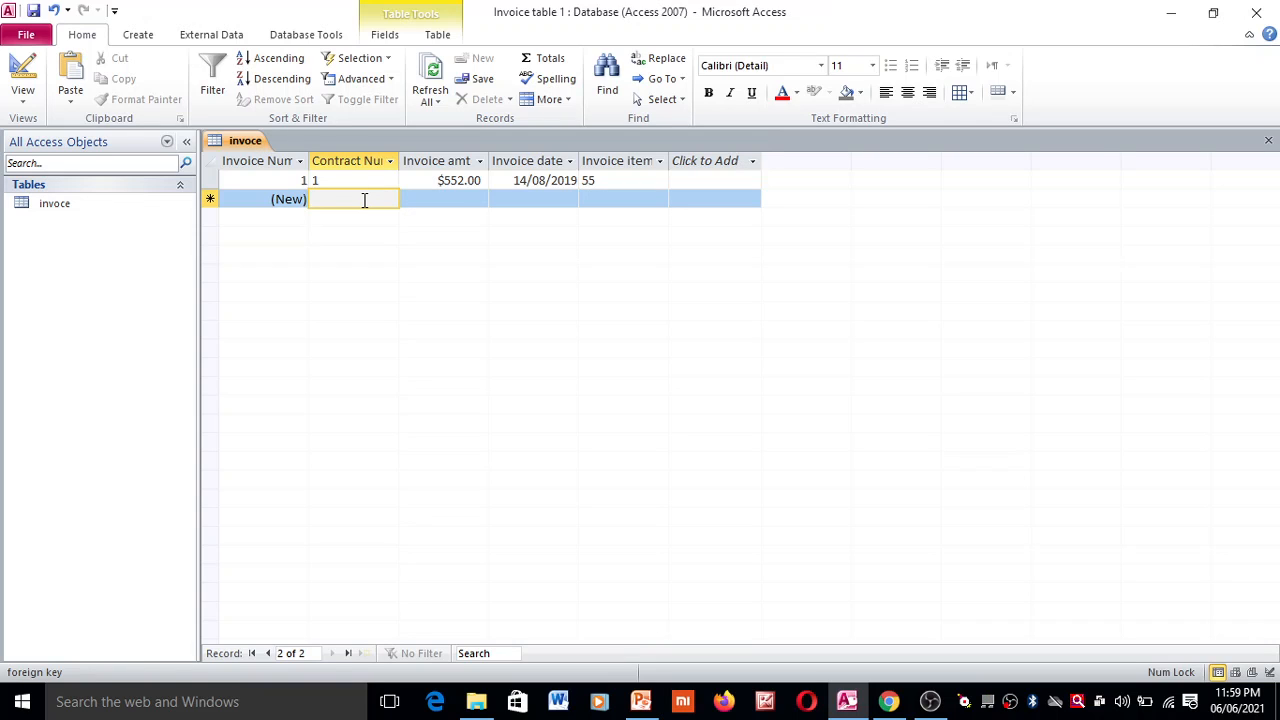
{"action": "type", "text": "2"}
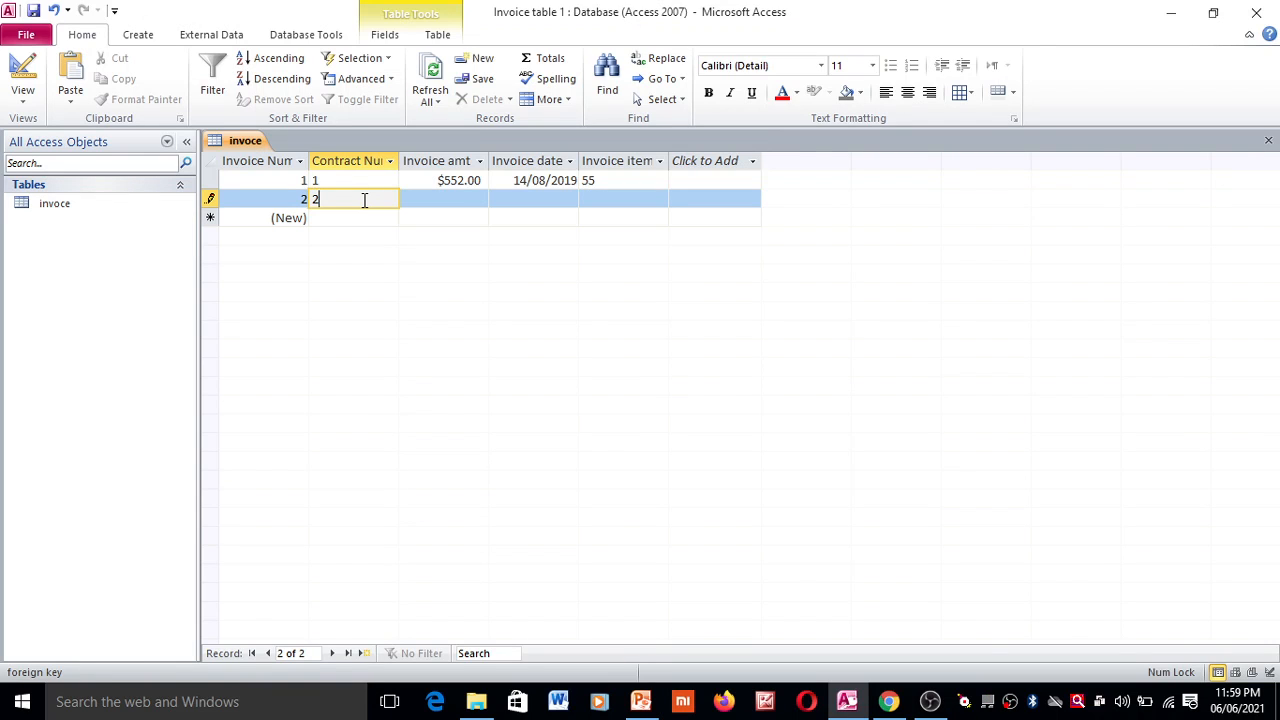
{"action": "left_click", "coordinate": [455, 200]}
{"action": "type", "text": "5222"}
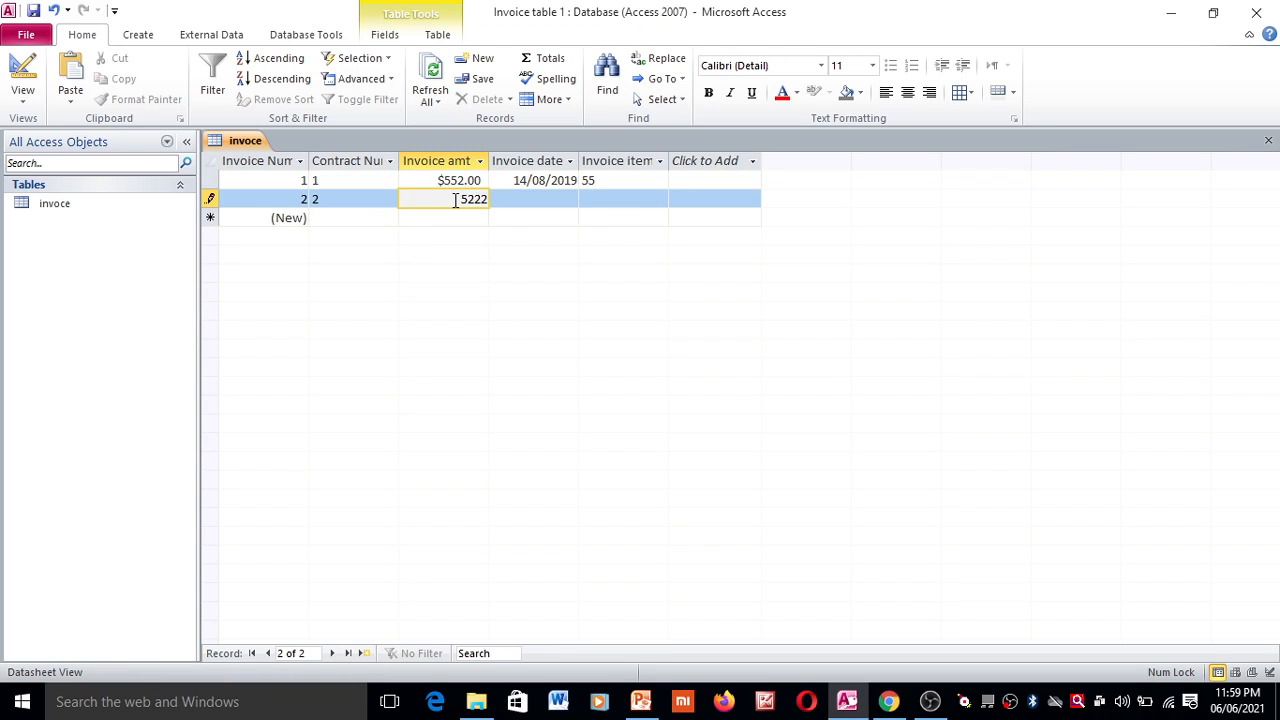
{"action": "left_click", "coordinate": [516, 200]}
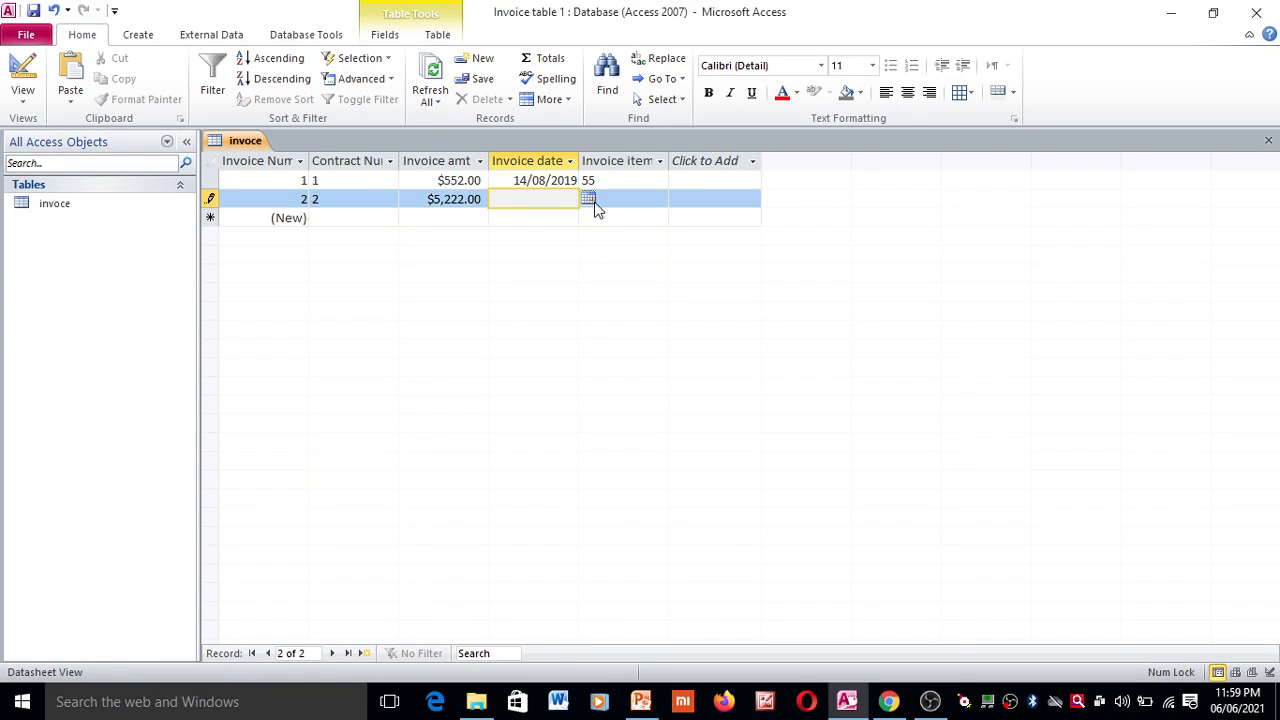
{"action": "left_click", "coordinate": [590, 205]}
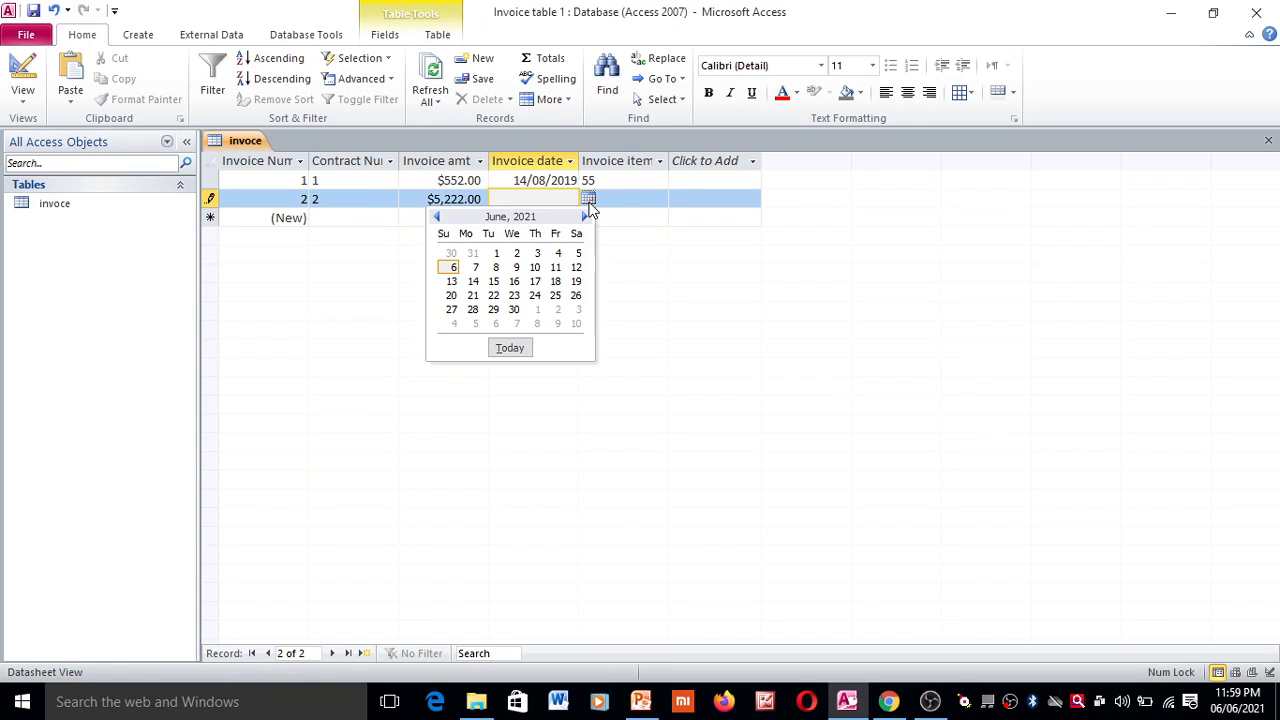
{"action": "left_click", "coordinate": [543, 298]}
{"action": "left_click", "coordinate": [634, 202]}
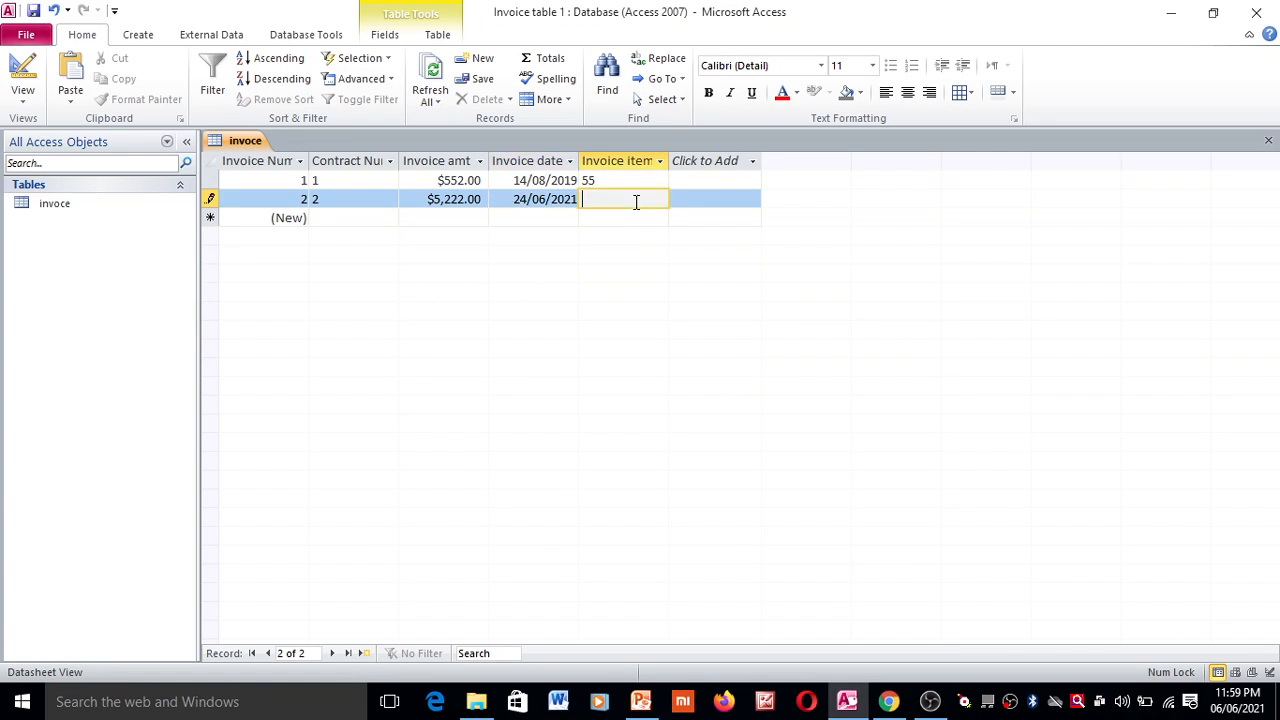
{"action": "type", "text": "pain killer"}
Add a third record with contract number 3, amount 44552, date 18/06/2021 and item "Cyrup".
{"action": "left_click", "coordinate": [360, 216]}
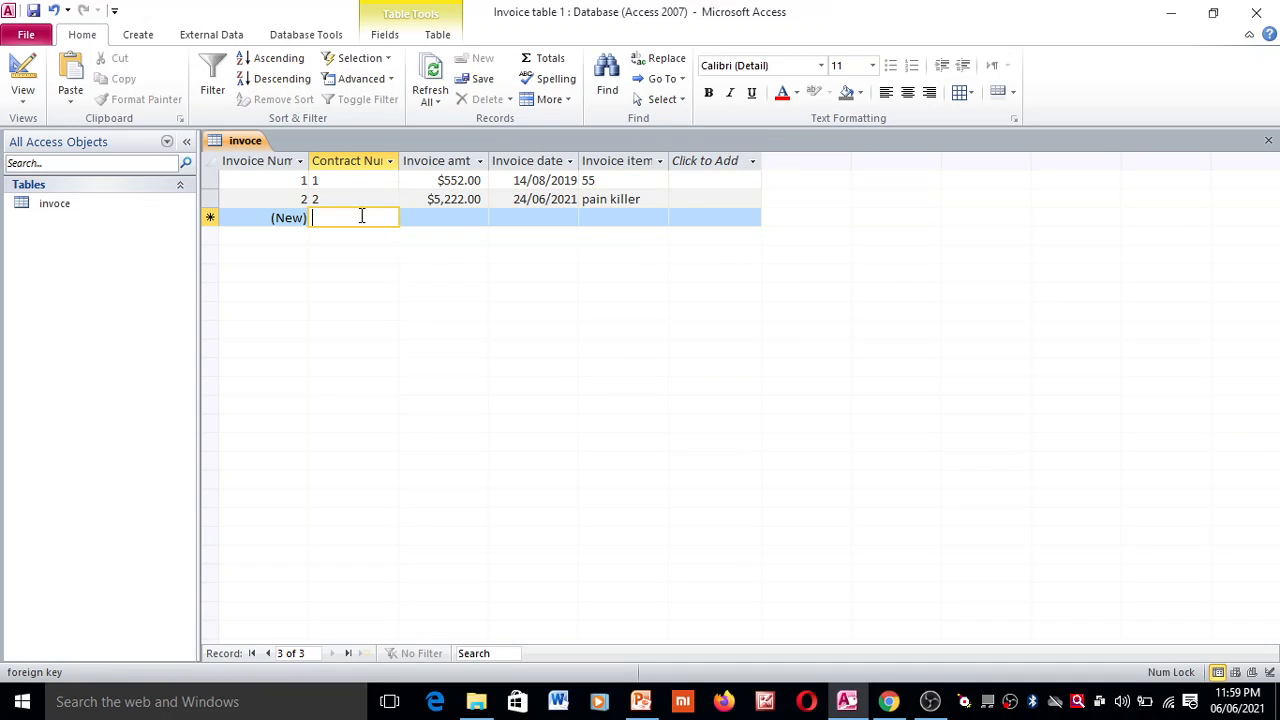
{"action": "type", "text": "3"}
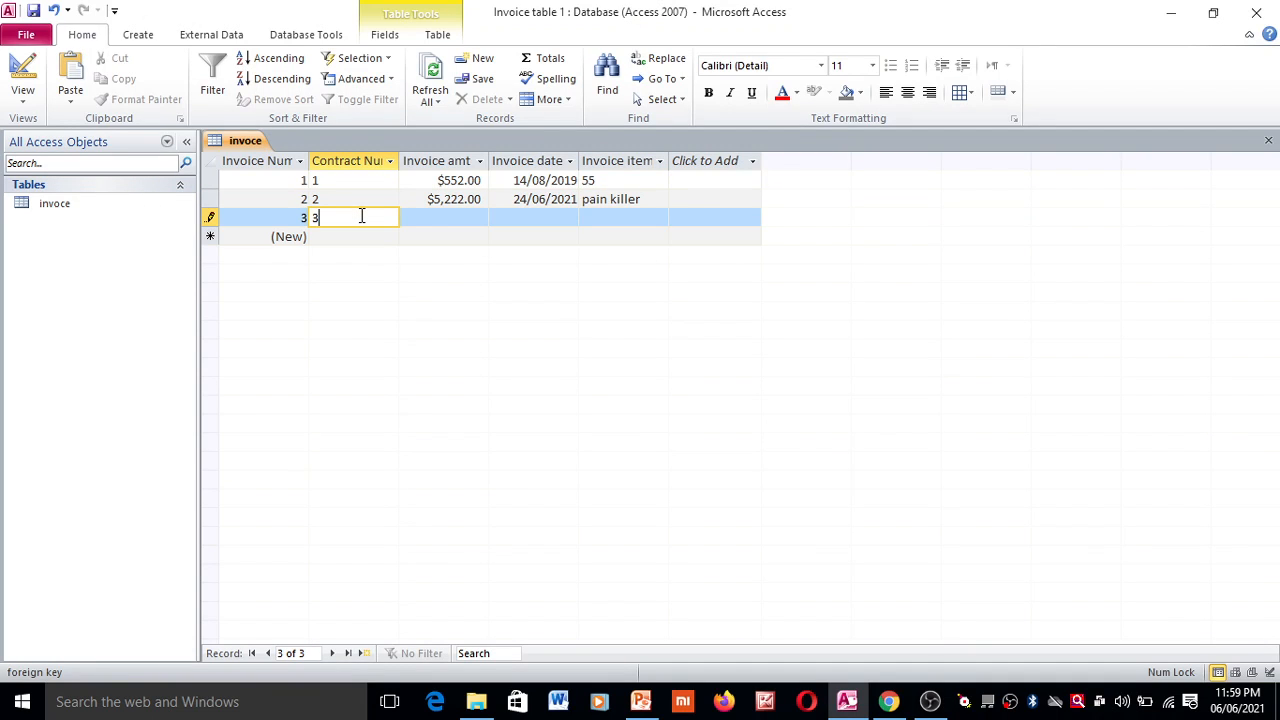
{"action": "left_click", "coordinate": [439, 214]}
{"action": "type", "text": "44552"}
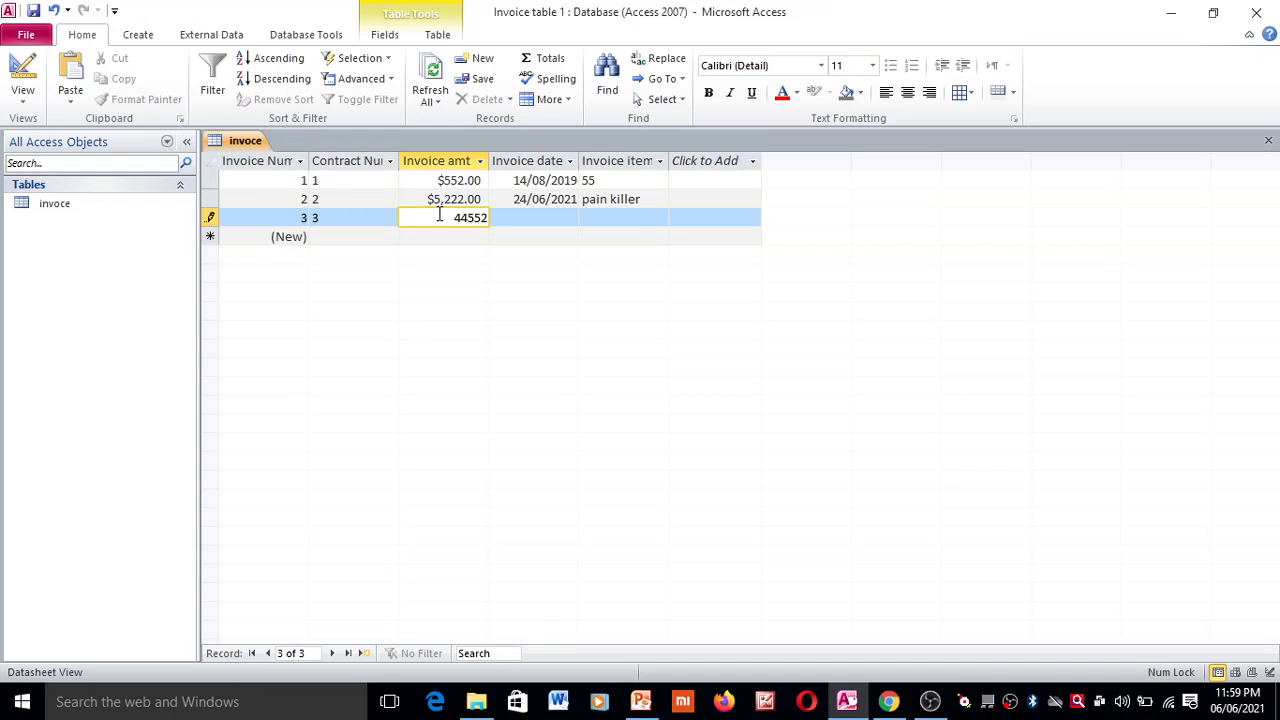
{"action": "left_click", "coordinate": [536, 217]}
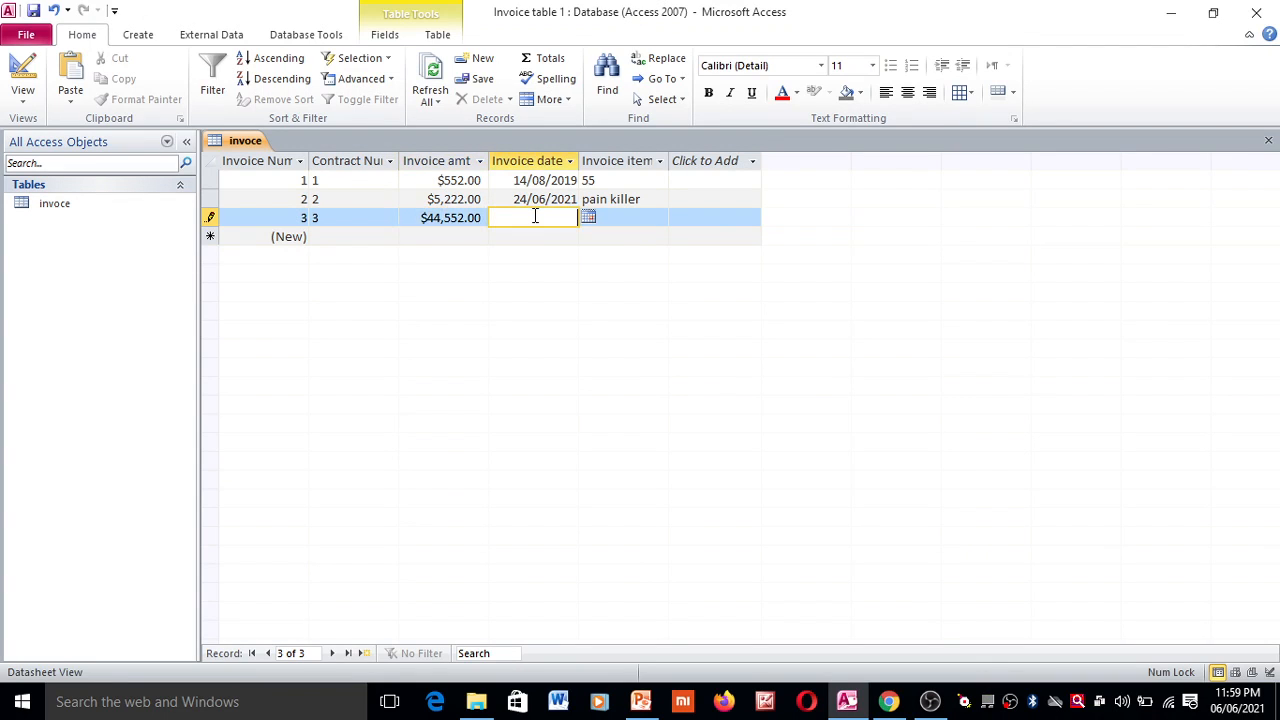
{"action": "left_click", "coordinate": [588, 219]}
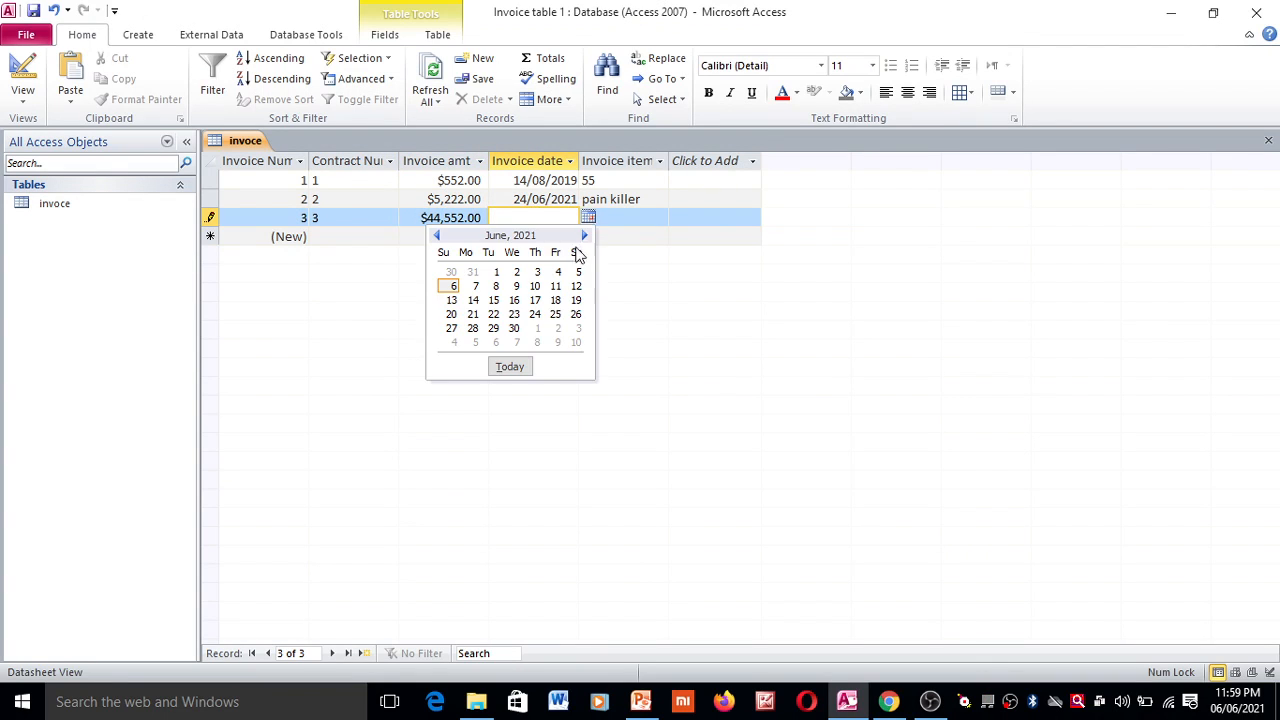
{"action": "left_click", "coordinate": [549, 304]}
{"action": "left_click", "coordinate": [616, 219]}
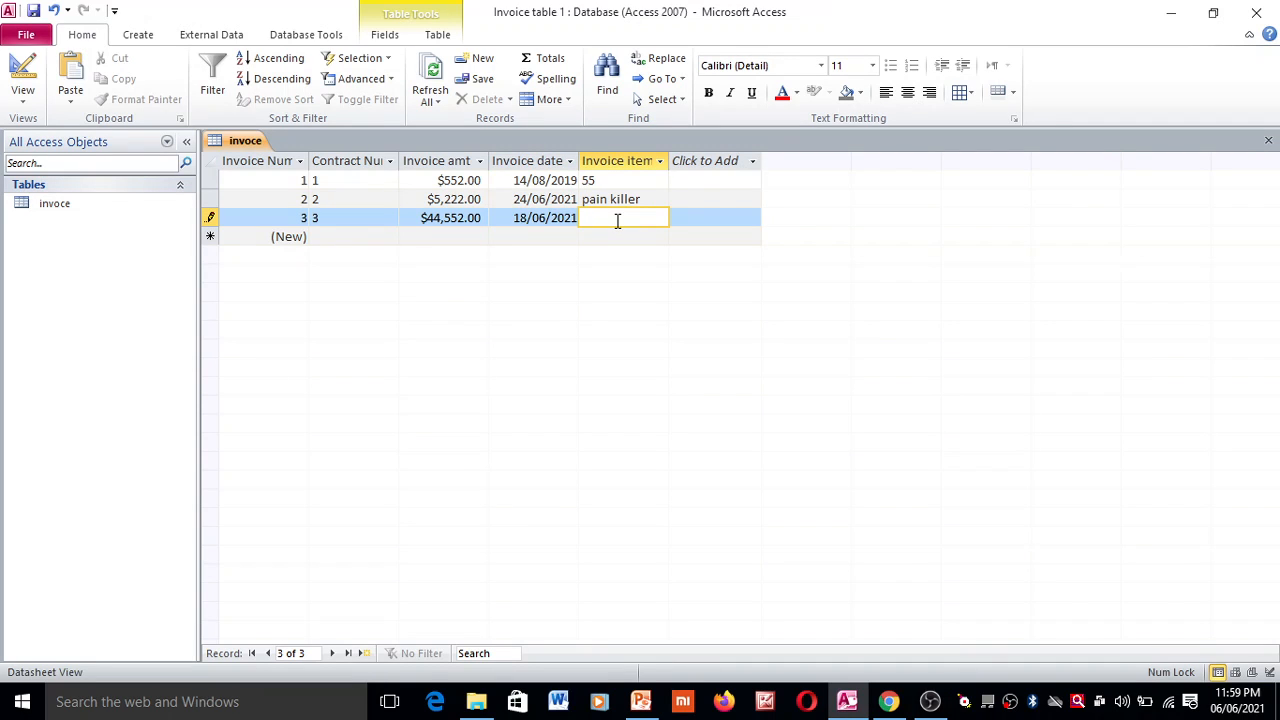
{"action": "type", "text": "Cyrup"}
{"action": "left_click", "coordinate": [235, 183]}
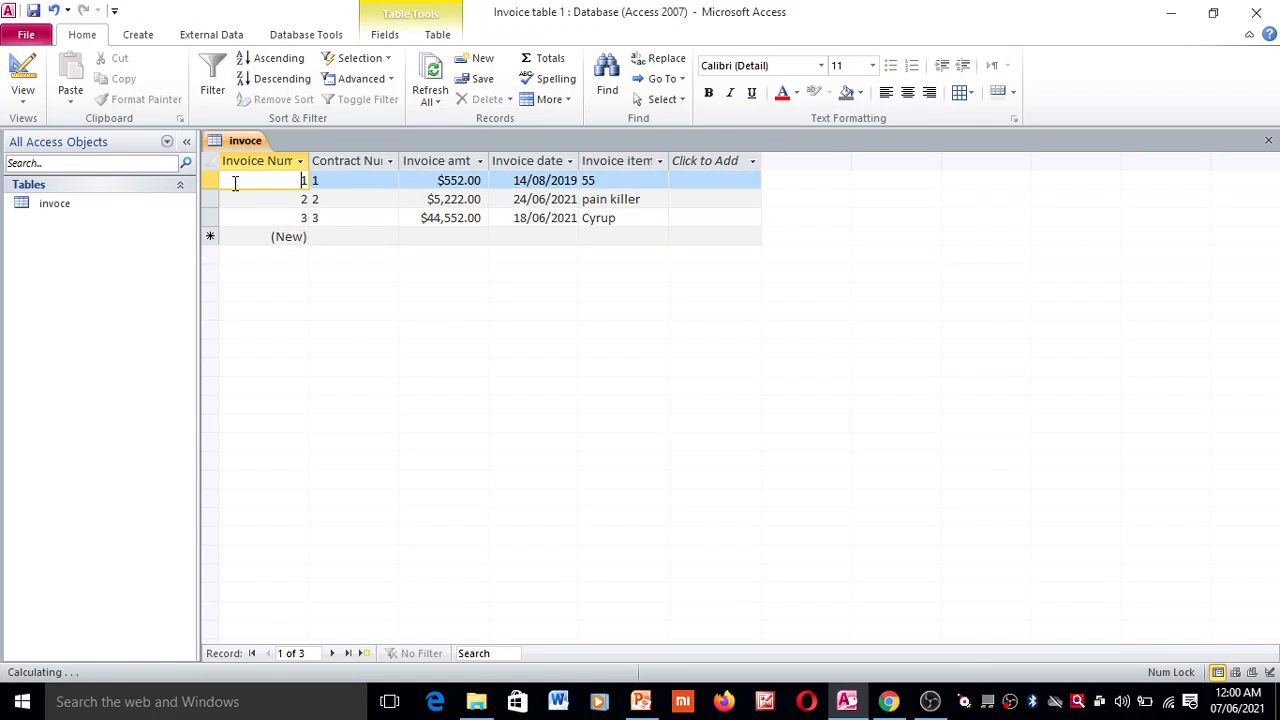
{"action": "left_click", "coordinate": [212, 182]}
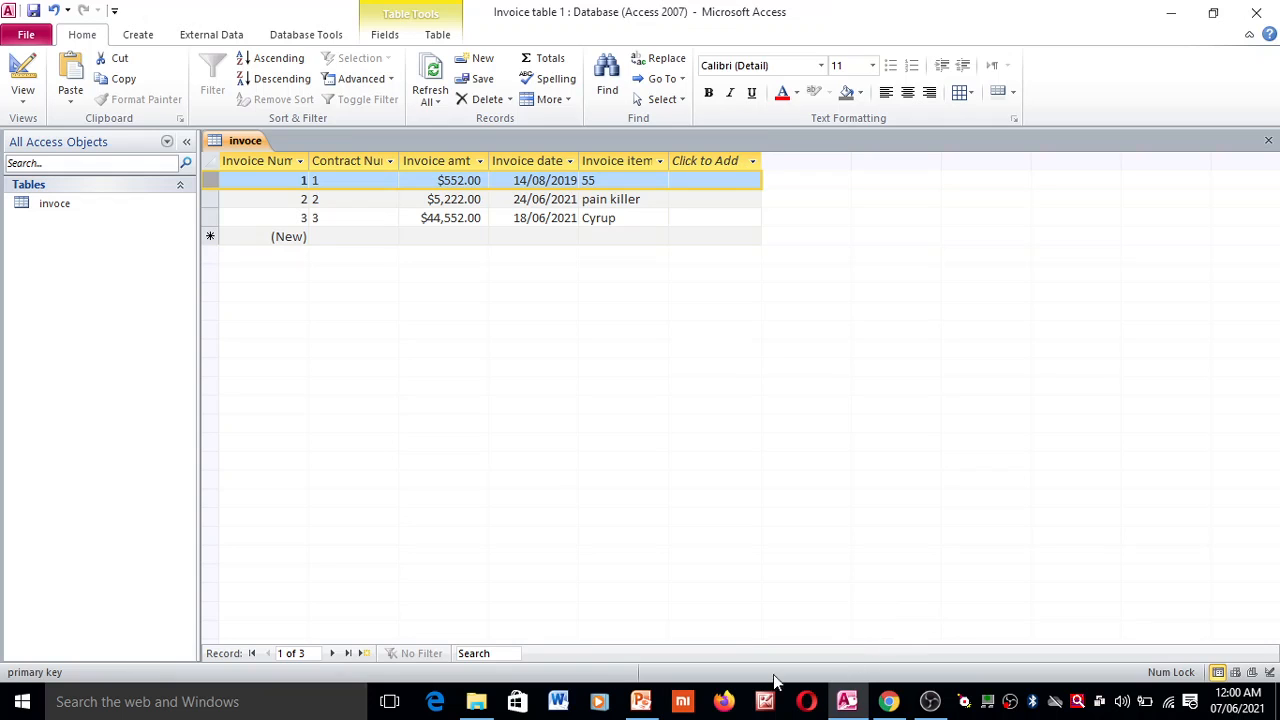
Consult the PowerPoint slide on previewing and printing the invoice, and open the Access table in Print Preview.
{"action": "left_click", "coordinate": [637, 712]}
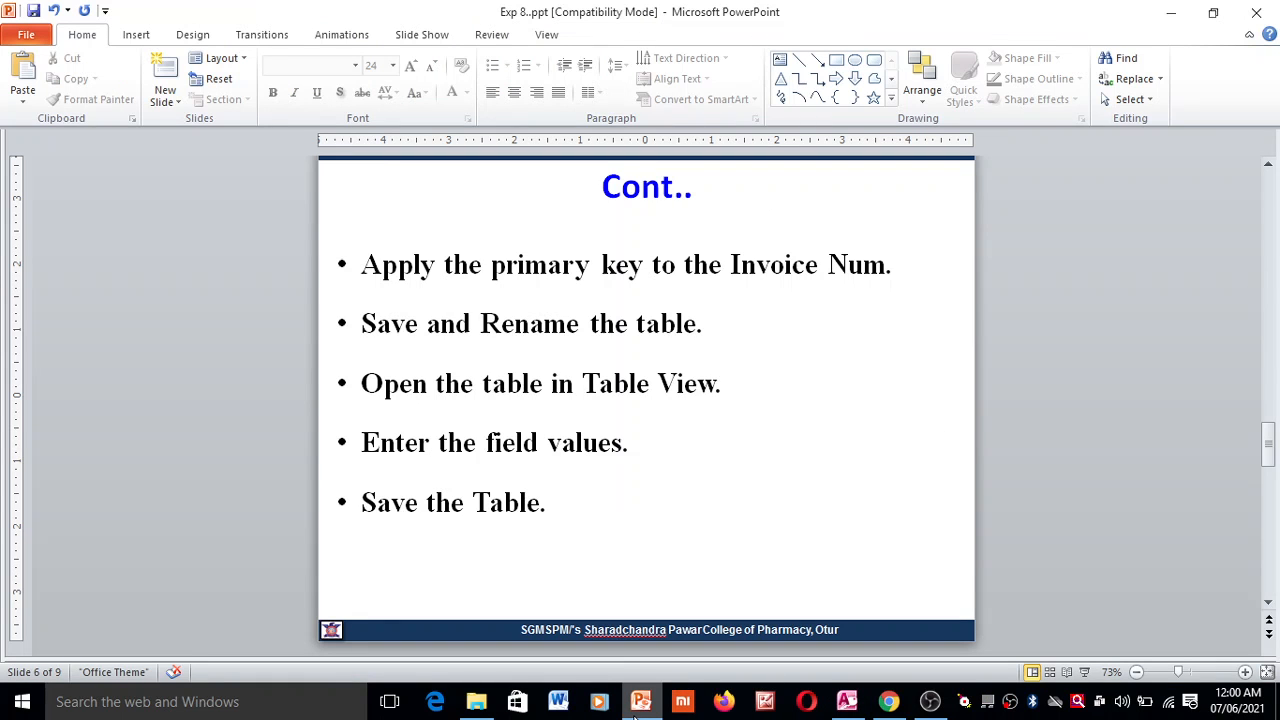
{"action": "key", "text": "Page_Down"}
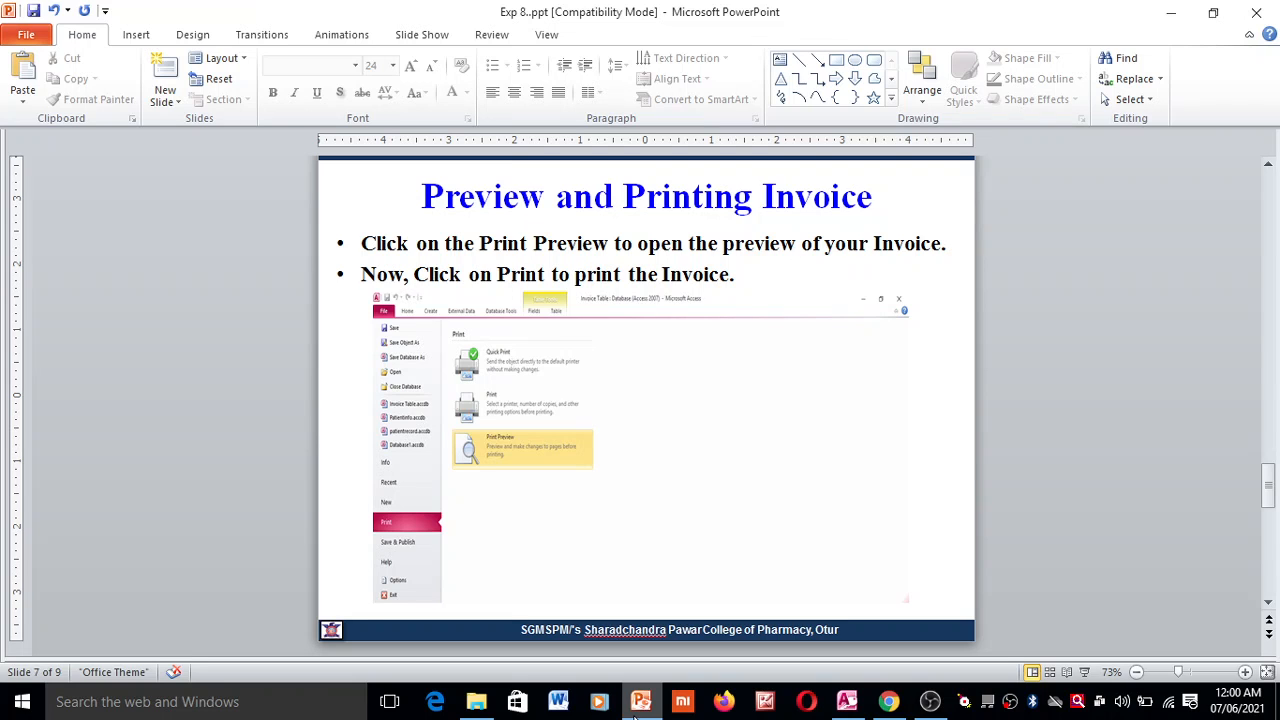
{"action": "left_click", "coordinate": [845, 705]}
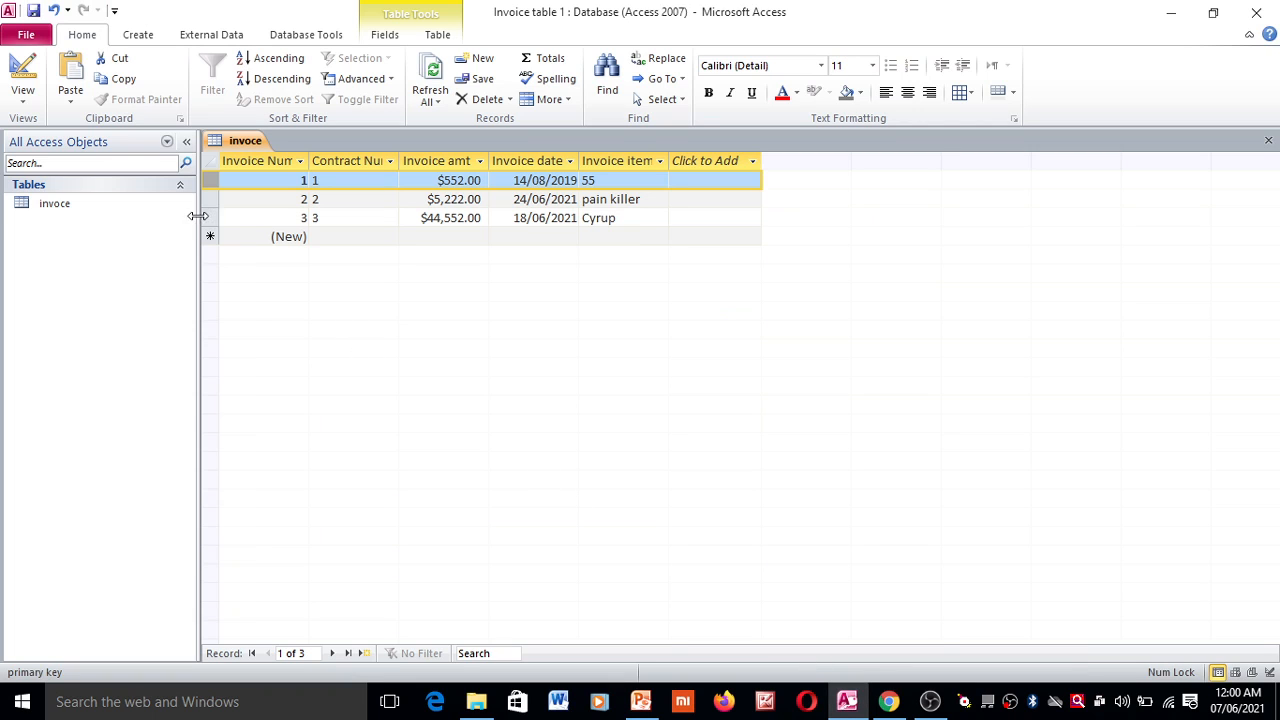
{"action": "left_click", "coordinate": [26, 35]}
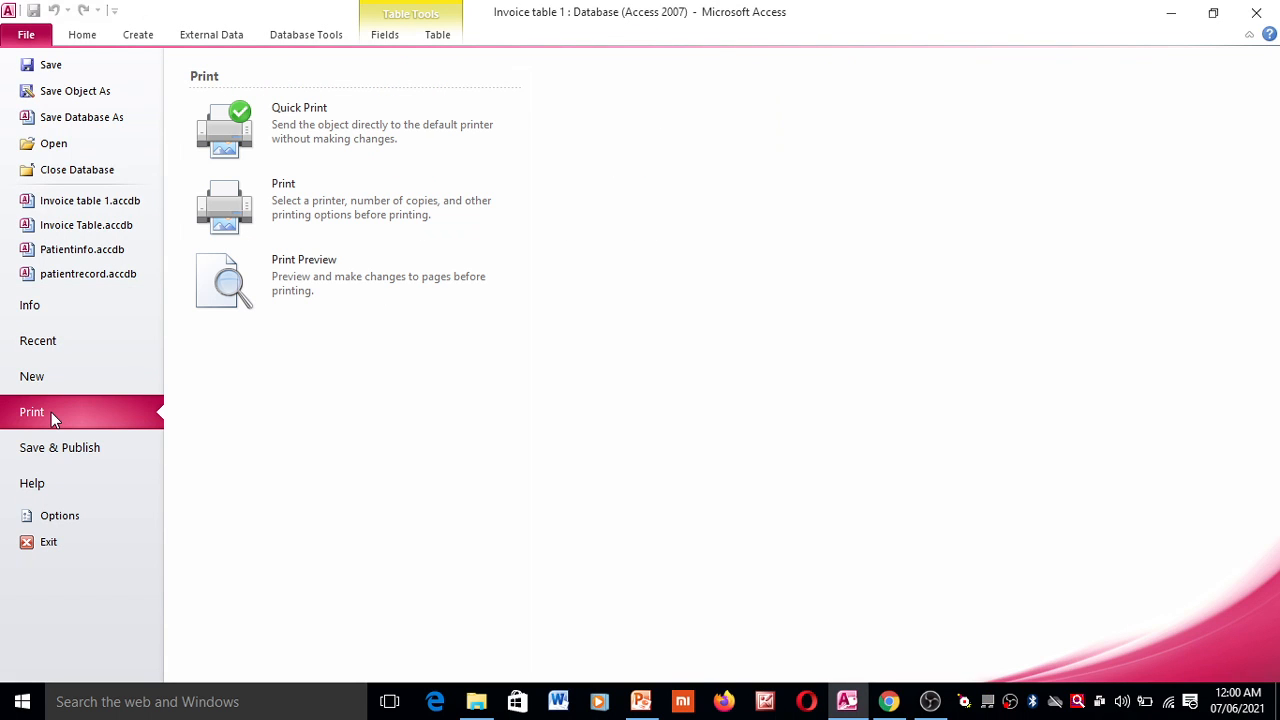
{"action": "left_click", "coordinate": [281, 289]}
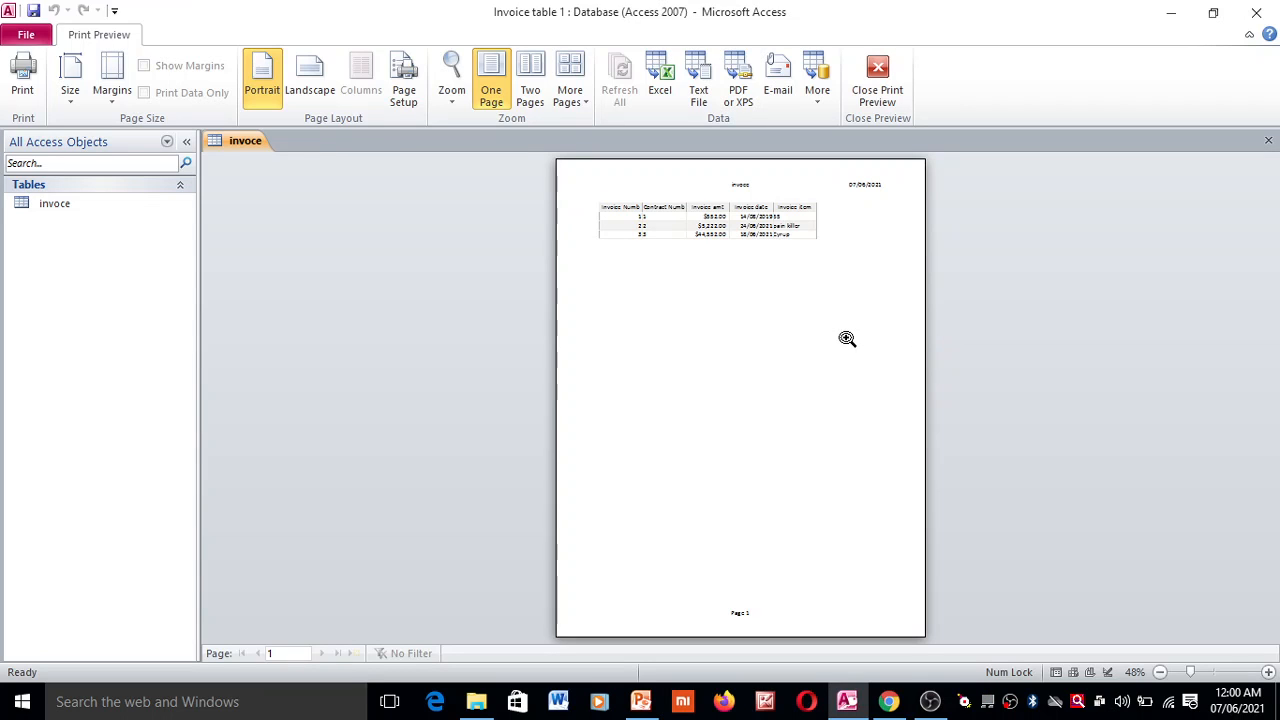
Print one copy of all pages of the invoice table to the Send To OneNote 2010 printer.
{"action": "left_click", "coordinate": [23, 75]}
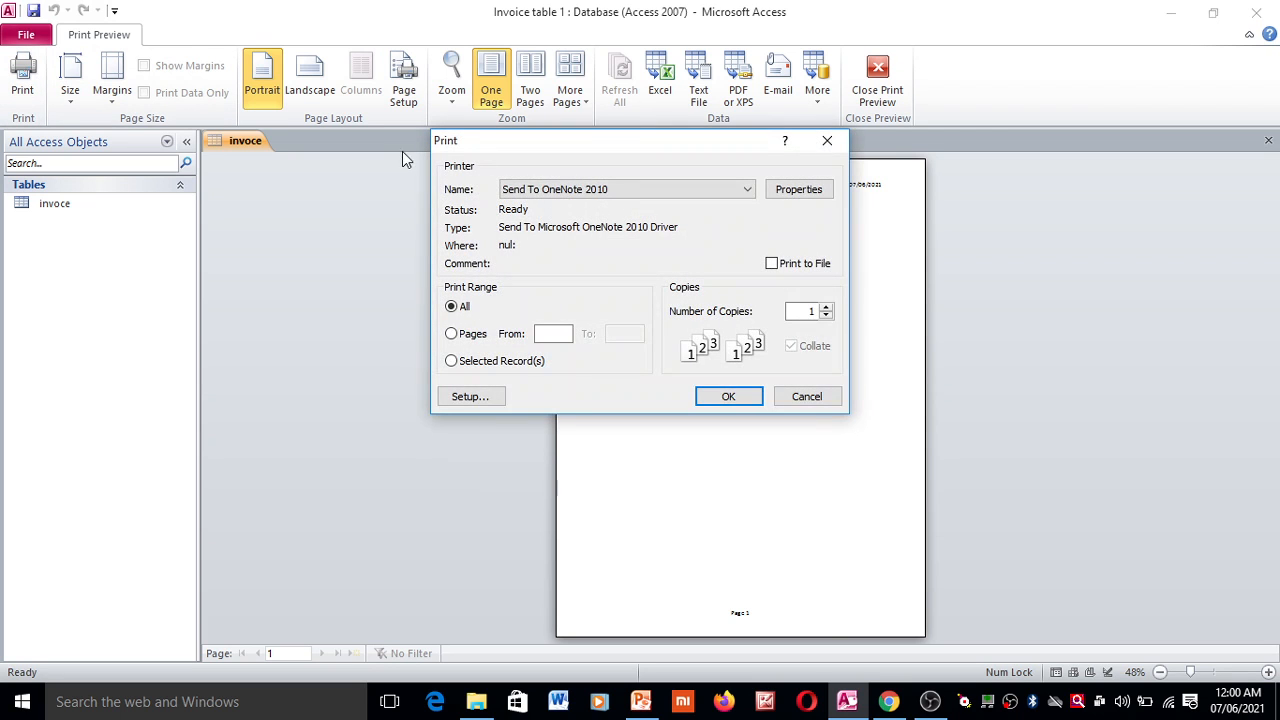
{"action": "left_click", "coordinate": [729, 397]}
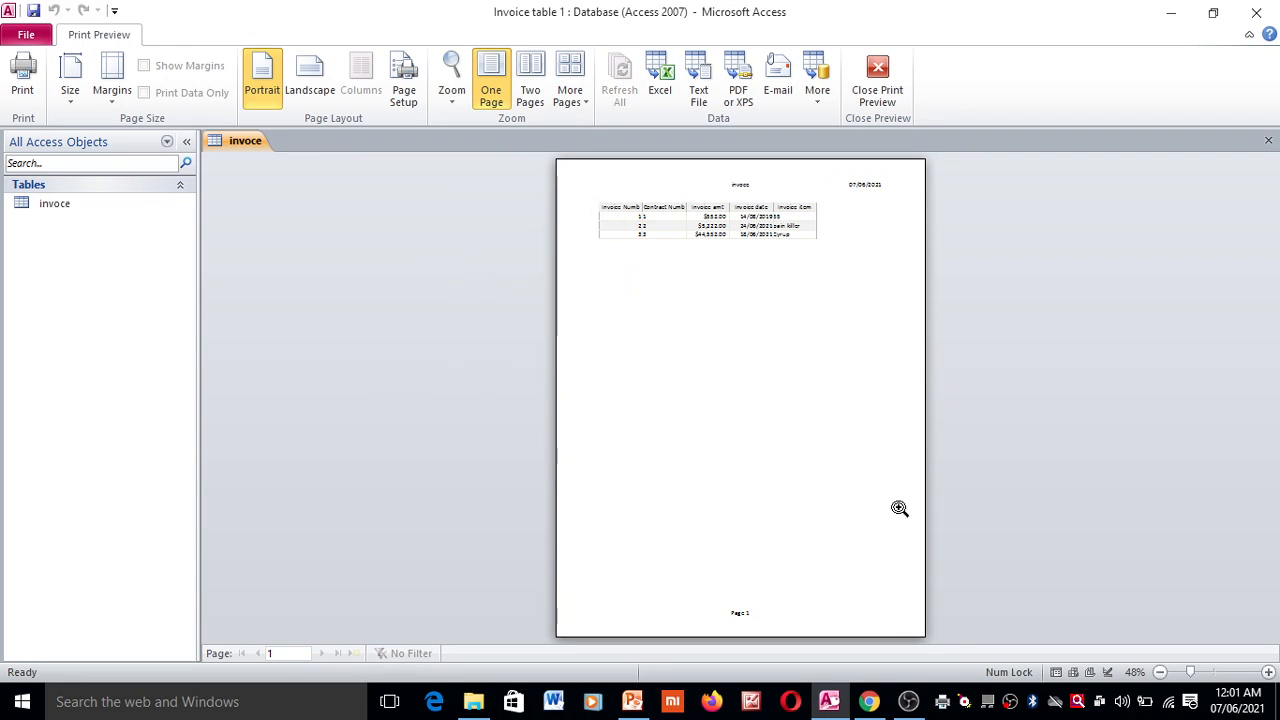
{"action": "mouse_move", "coordinate": [874, 705]}
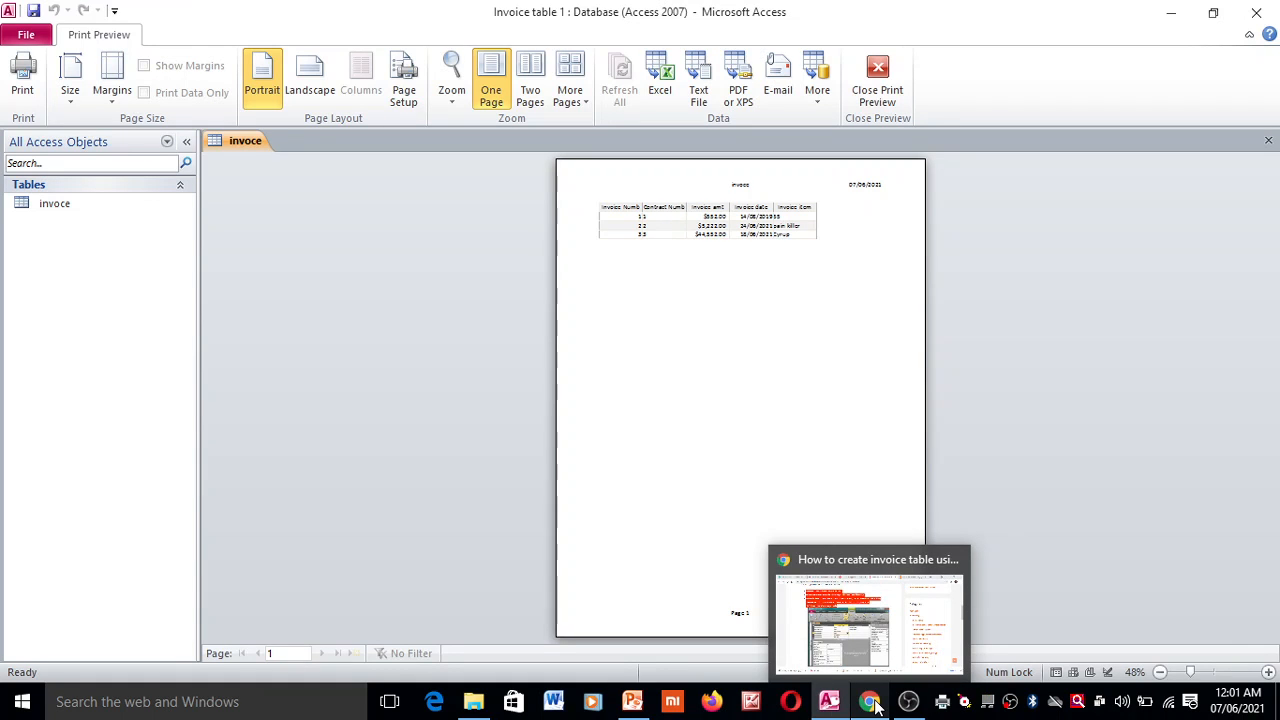
{"action": "left_click", "coordinate": [829, 701]}
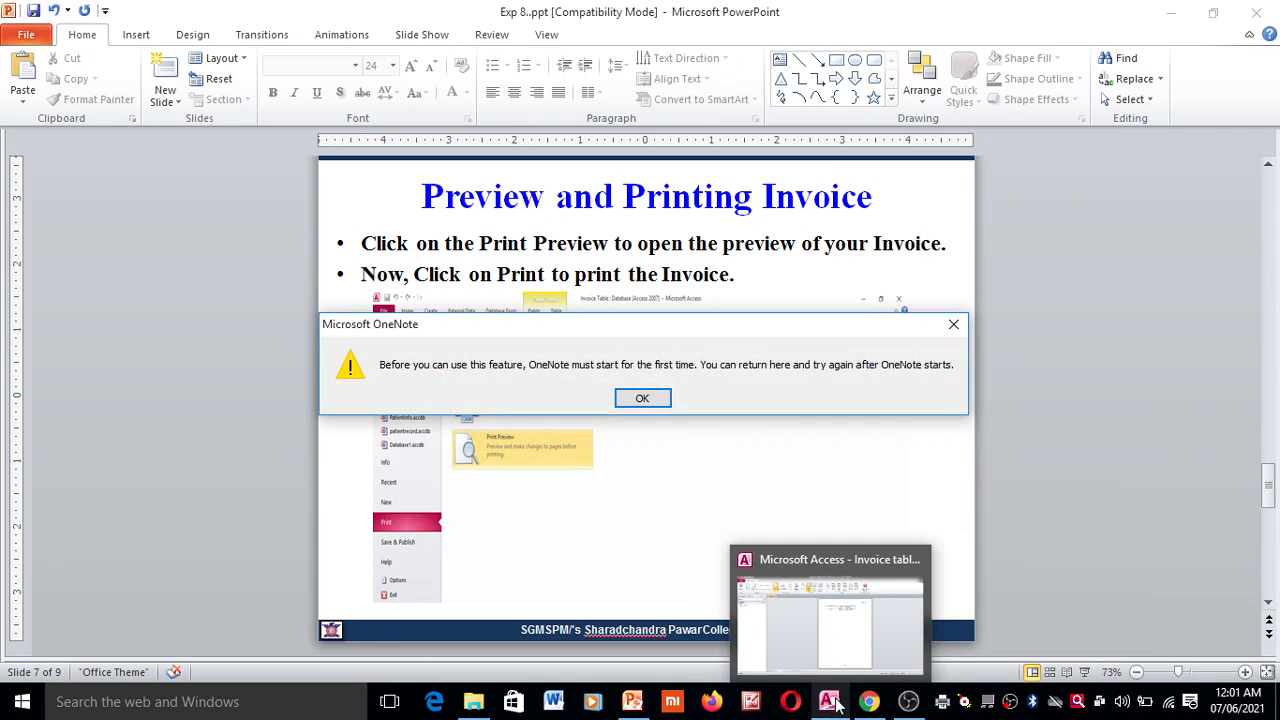
Go through the remaining PowerPoint slides, from the printing instructions to the closing Thank You slide.
{"action": "left_click", "coordinate": [1050, 563]}
{"action": "scroll", "coordinate": [1050, 571], "scroll_direction": "down", "scroll_amount": 1}
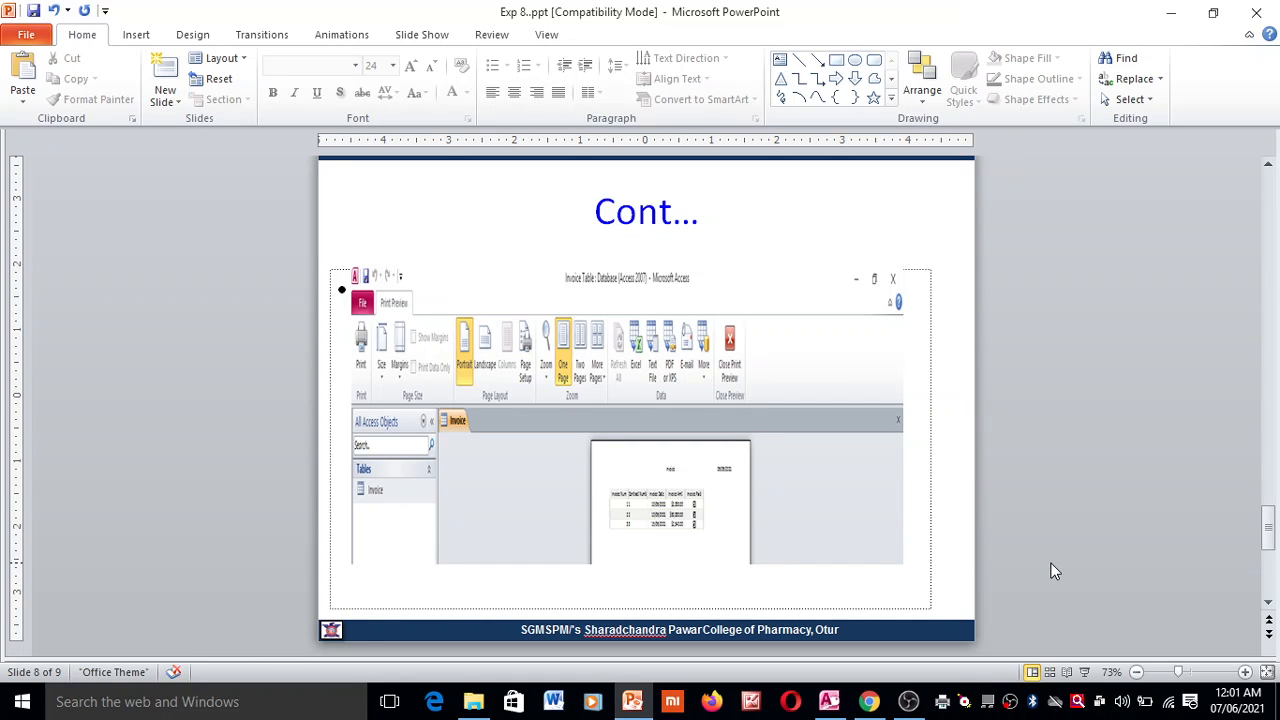
{"action": "scroll", "coordinate": [1052, 571], "scroll_direction": "down", "scroll_amount": 1}
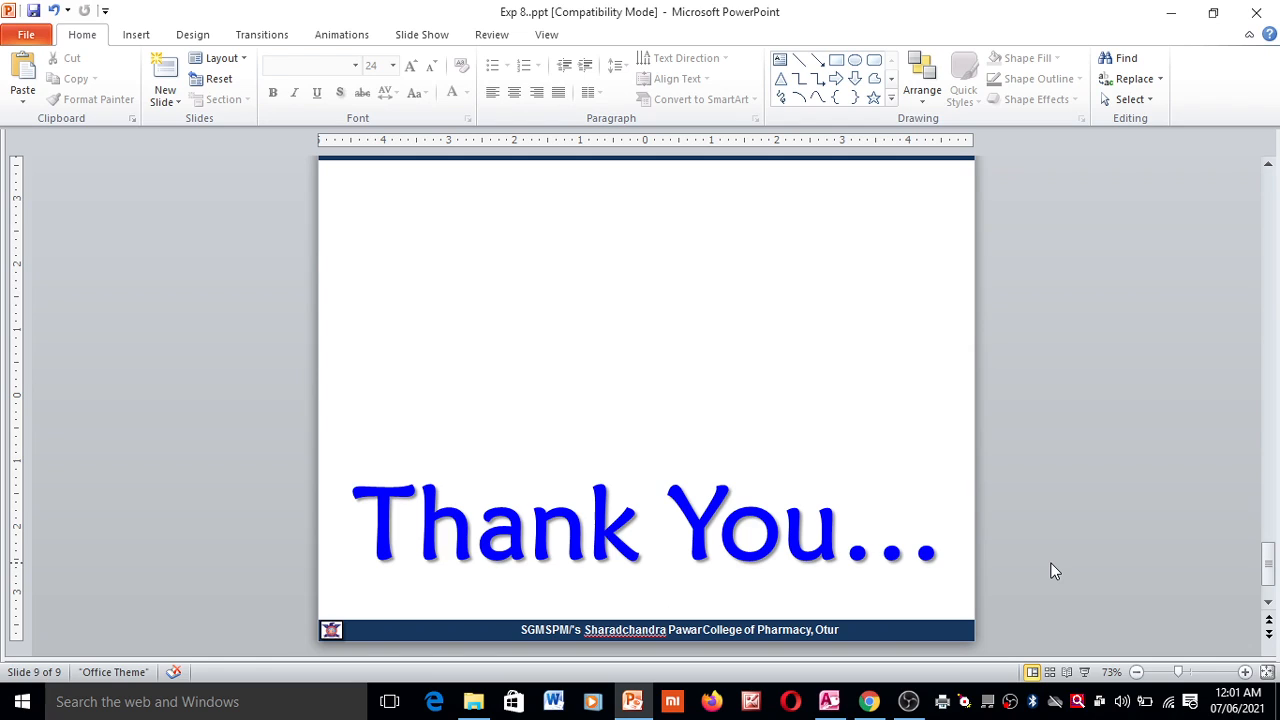